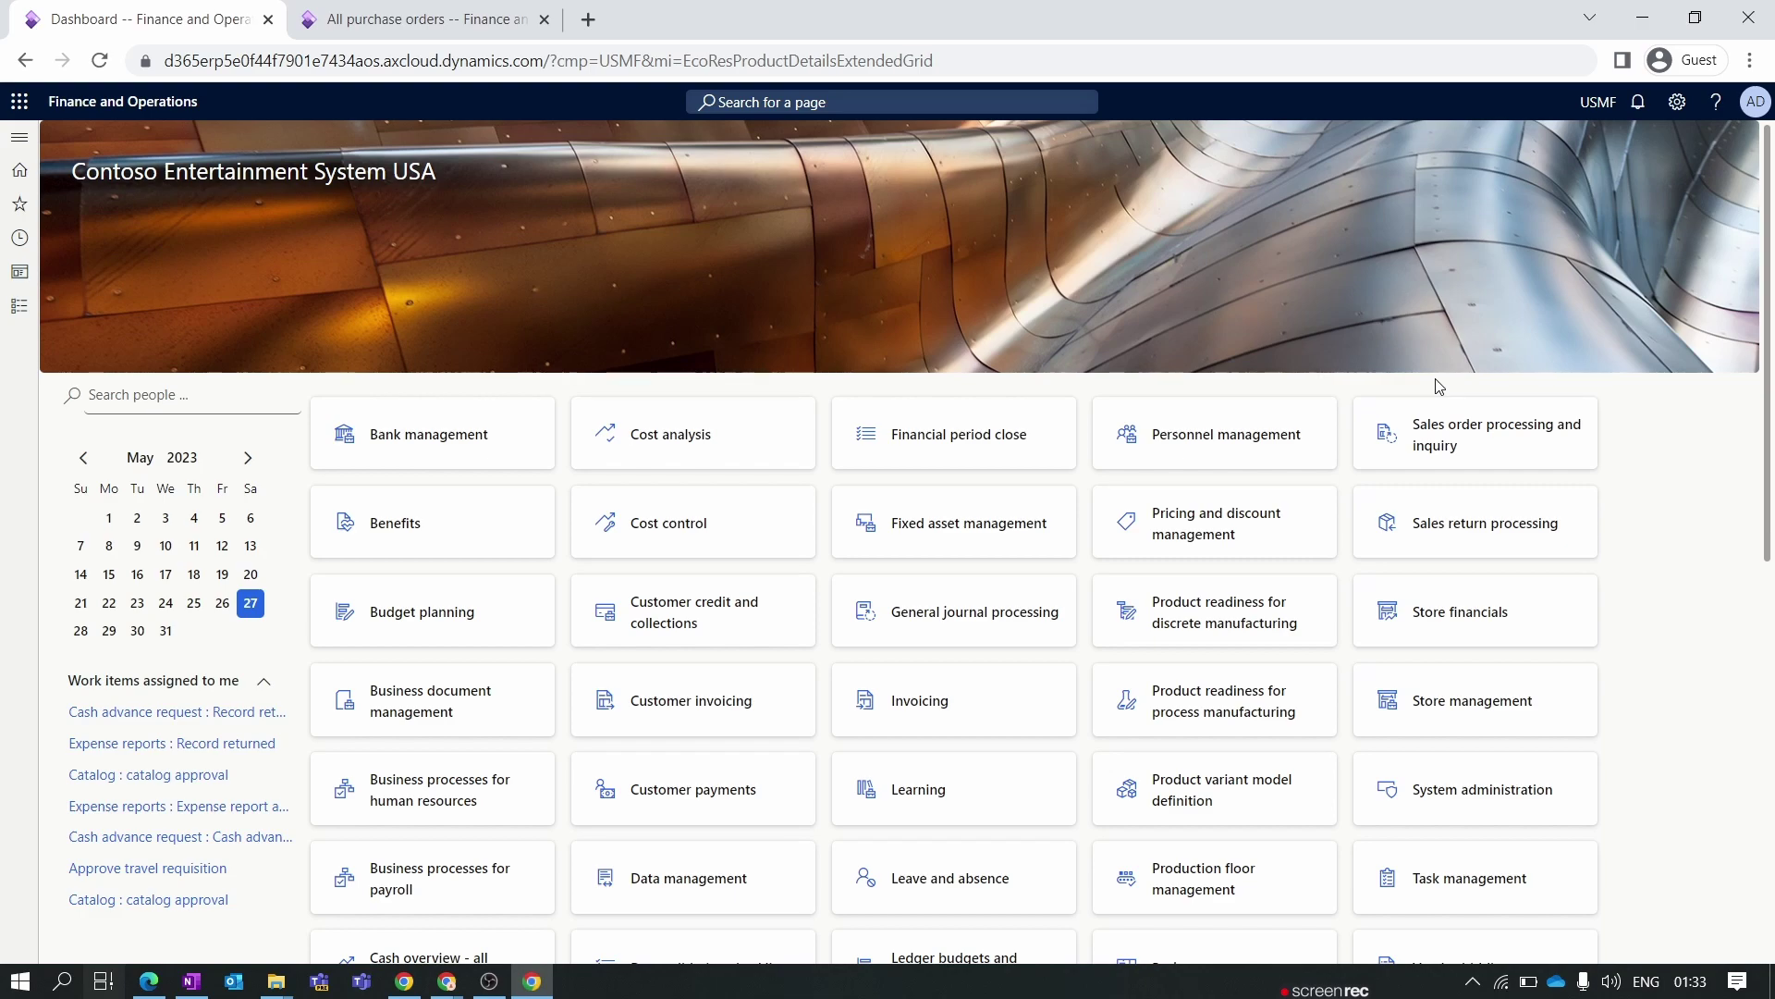
- Open Trade agreement journal names under Procurement and sourcing > Setup > Prices and discounts
left_click(11, 314)
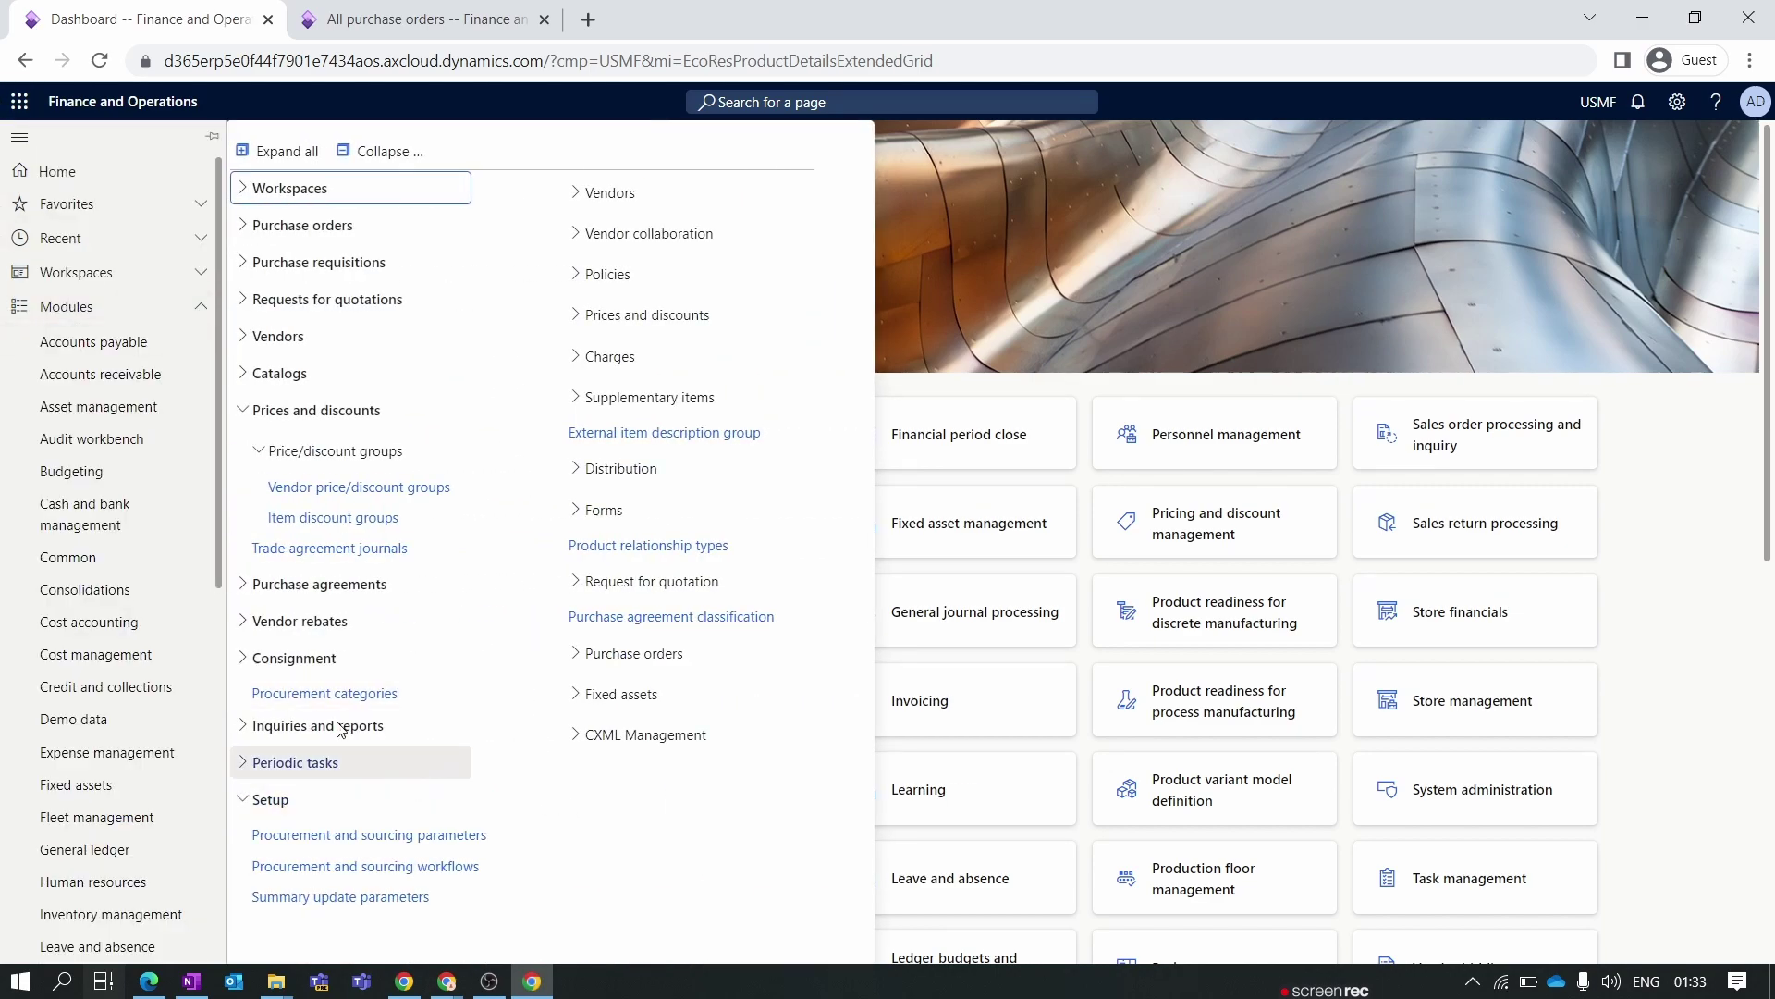
scroll(157, 435, "down", 5)
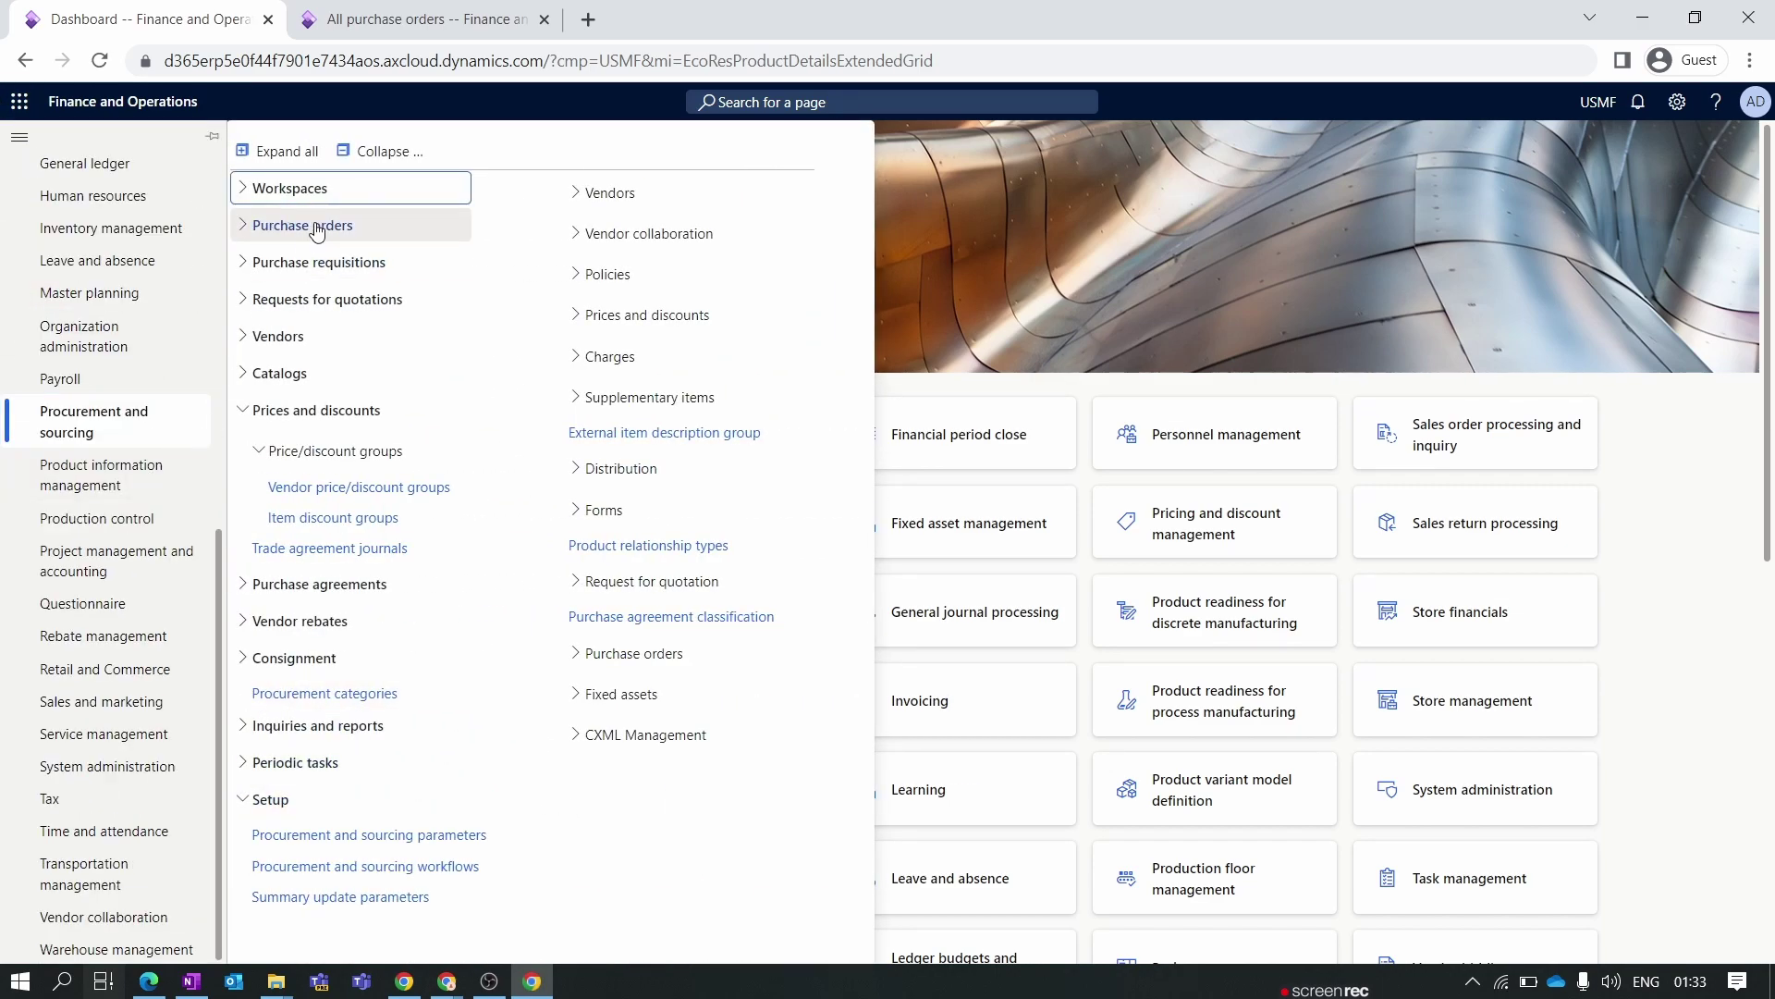
left_click(383, 151)
left_click(273, 662)
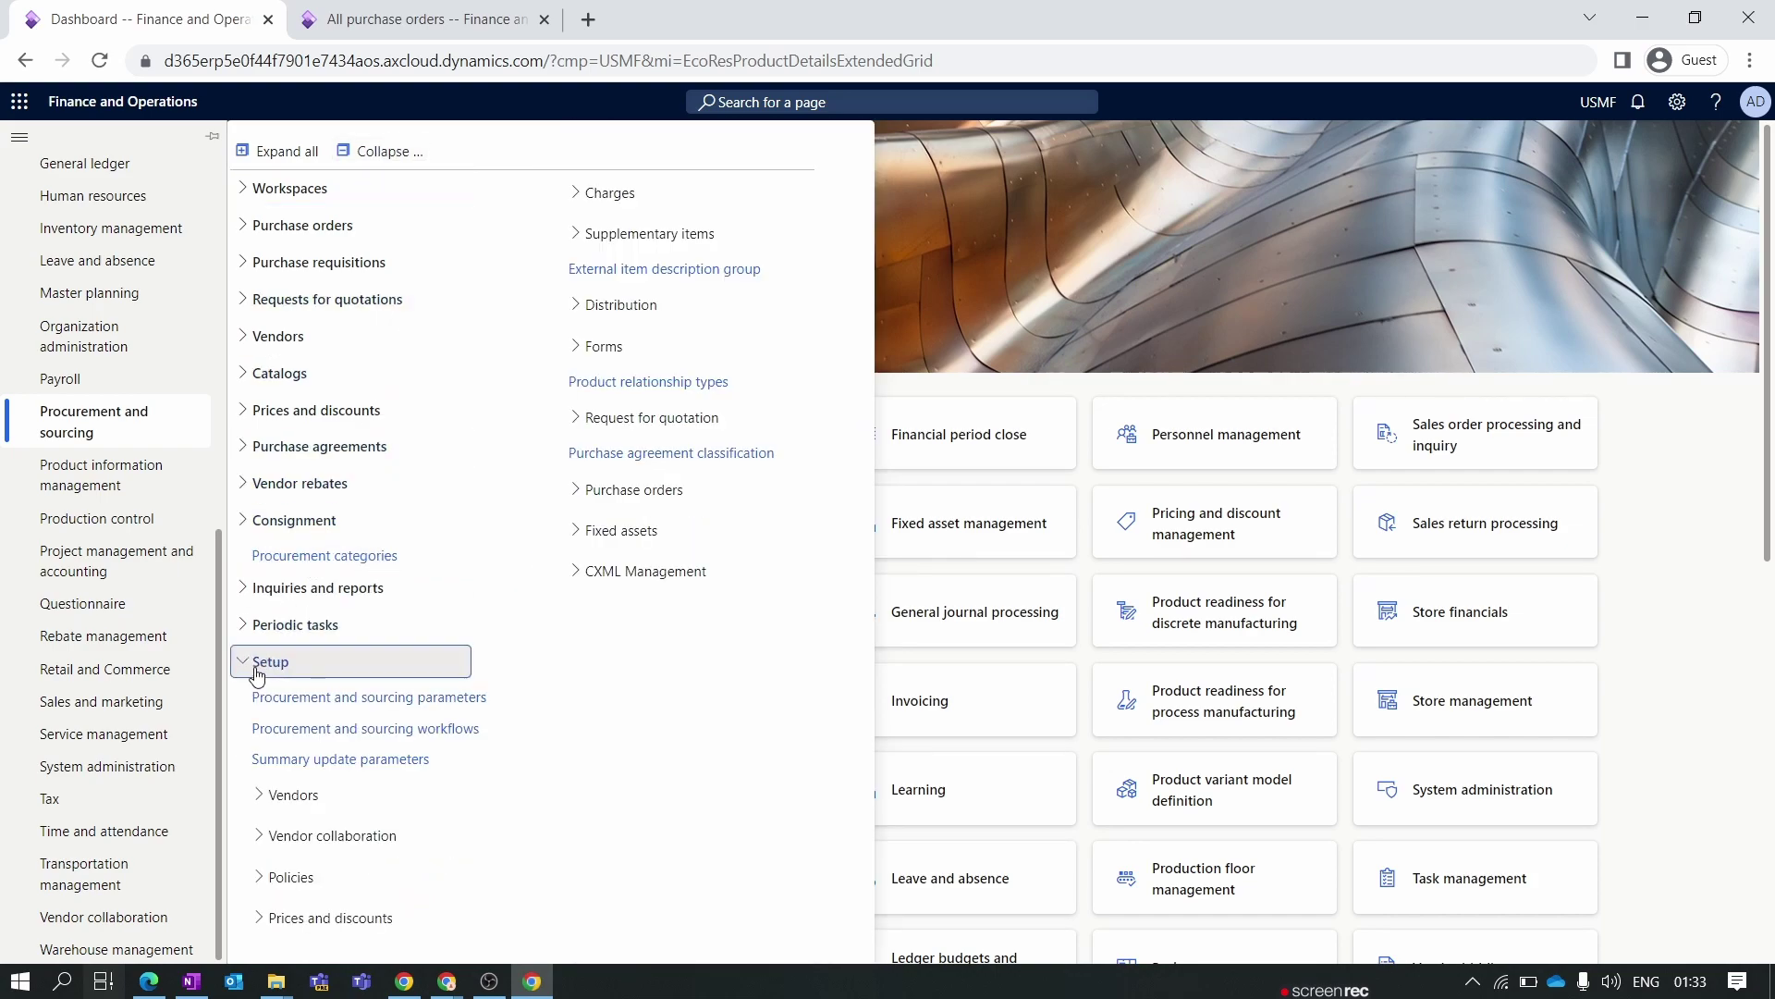
left_click(330, 917)
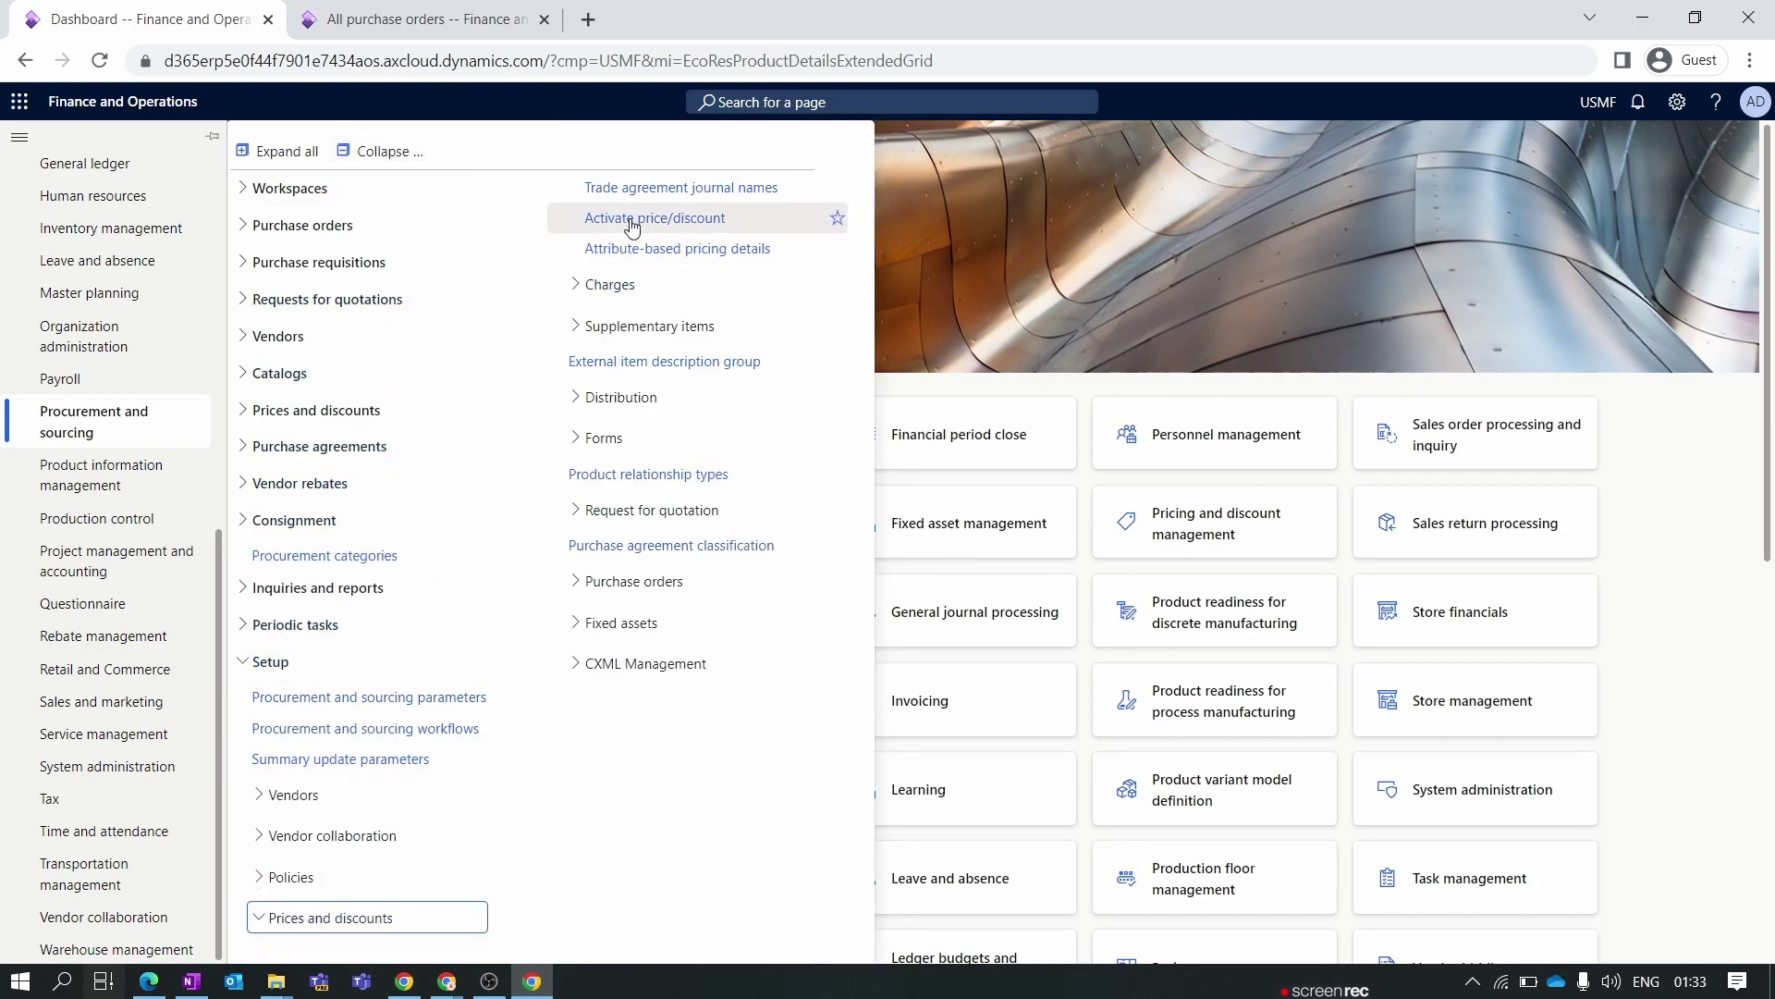
left_click(668, 200)
- Add journal name 'Total disc' described 'Total discount' with relation Total disc. (purch.)
left_click(170, 146)
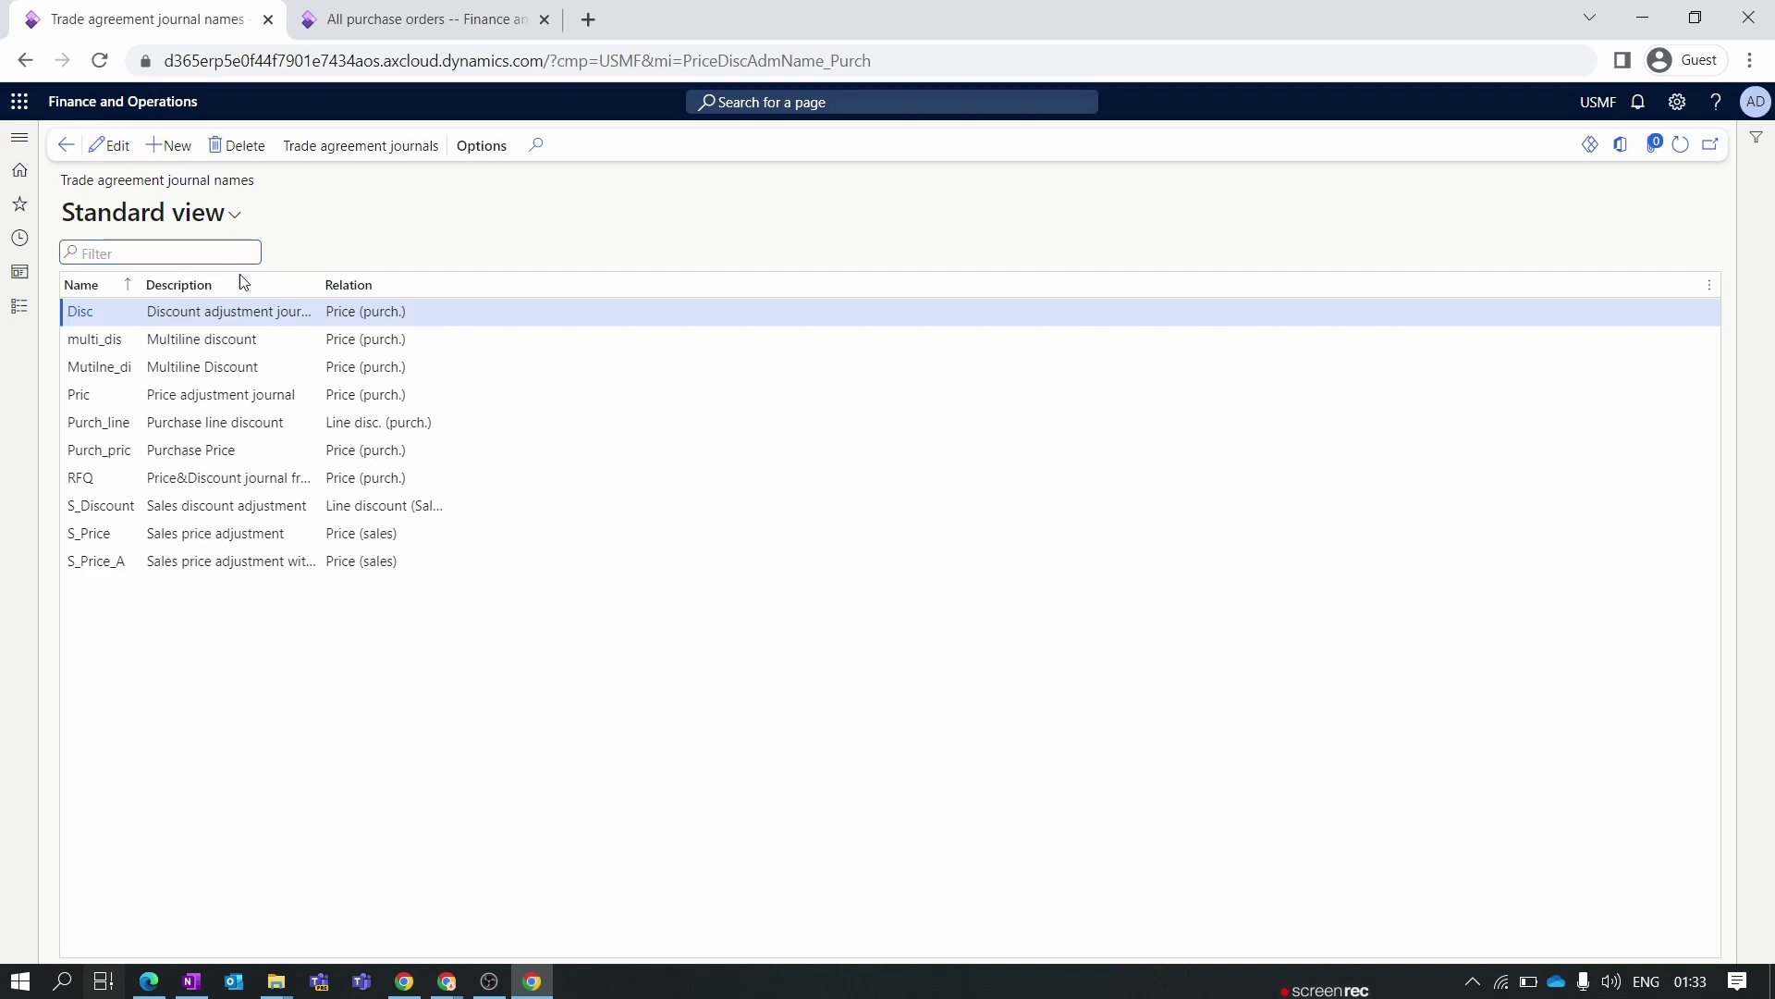
type("Total disc")
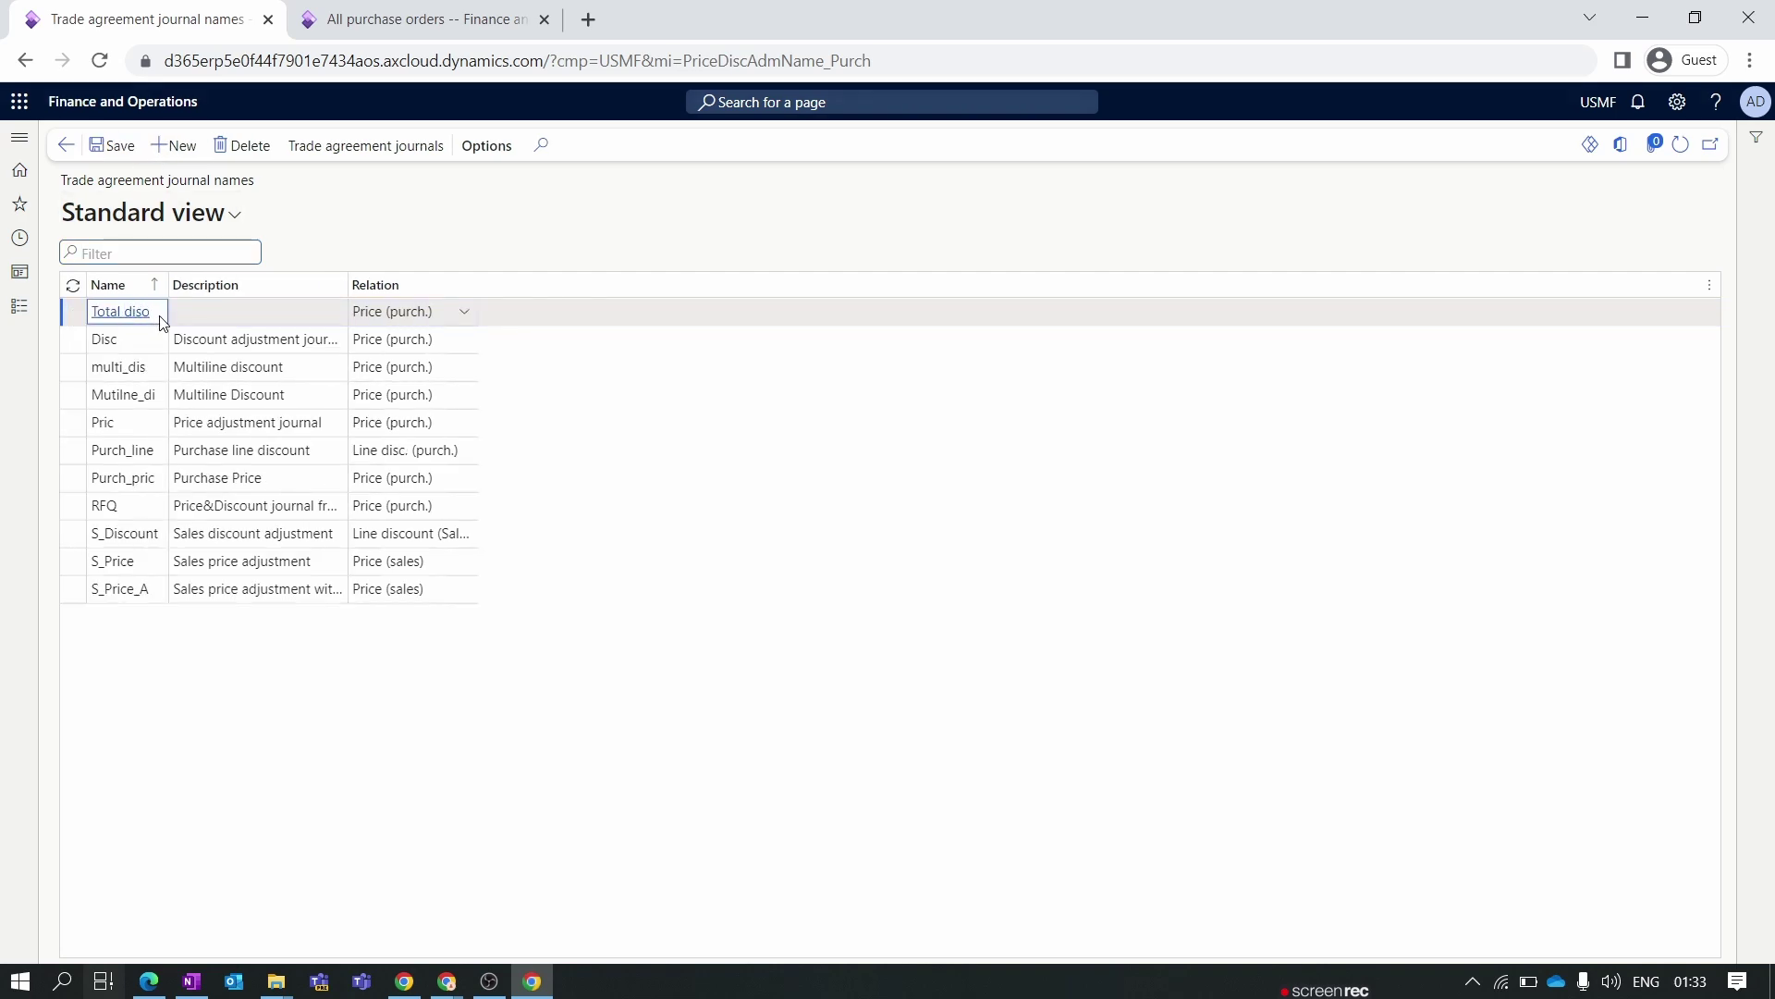
left_click(247, 311)
type("Total discou")
type("nt")
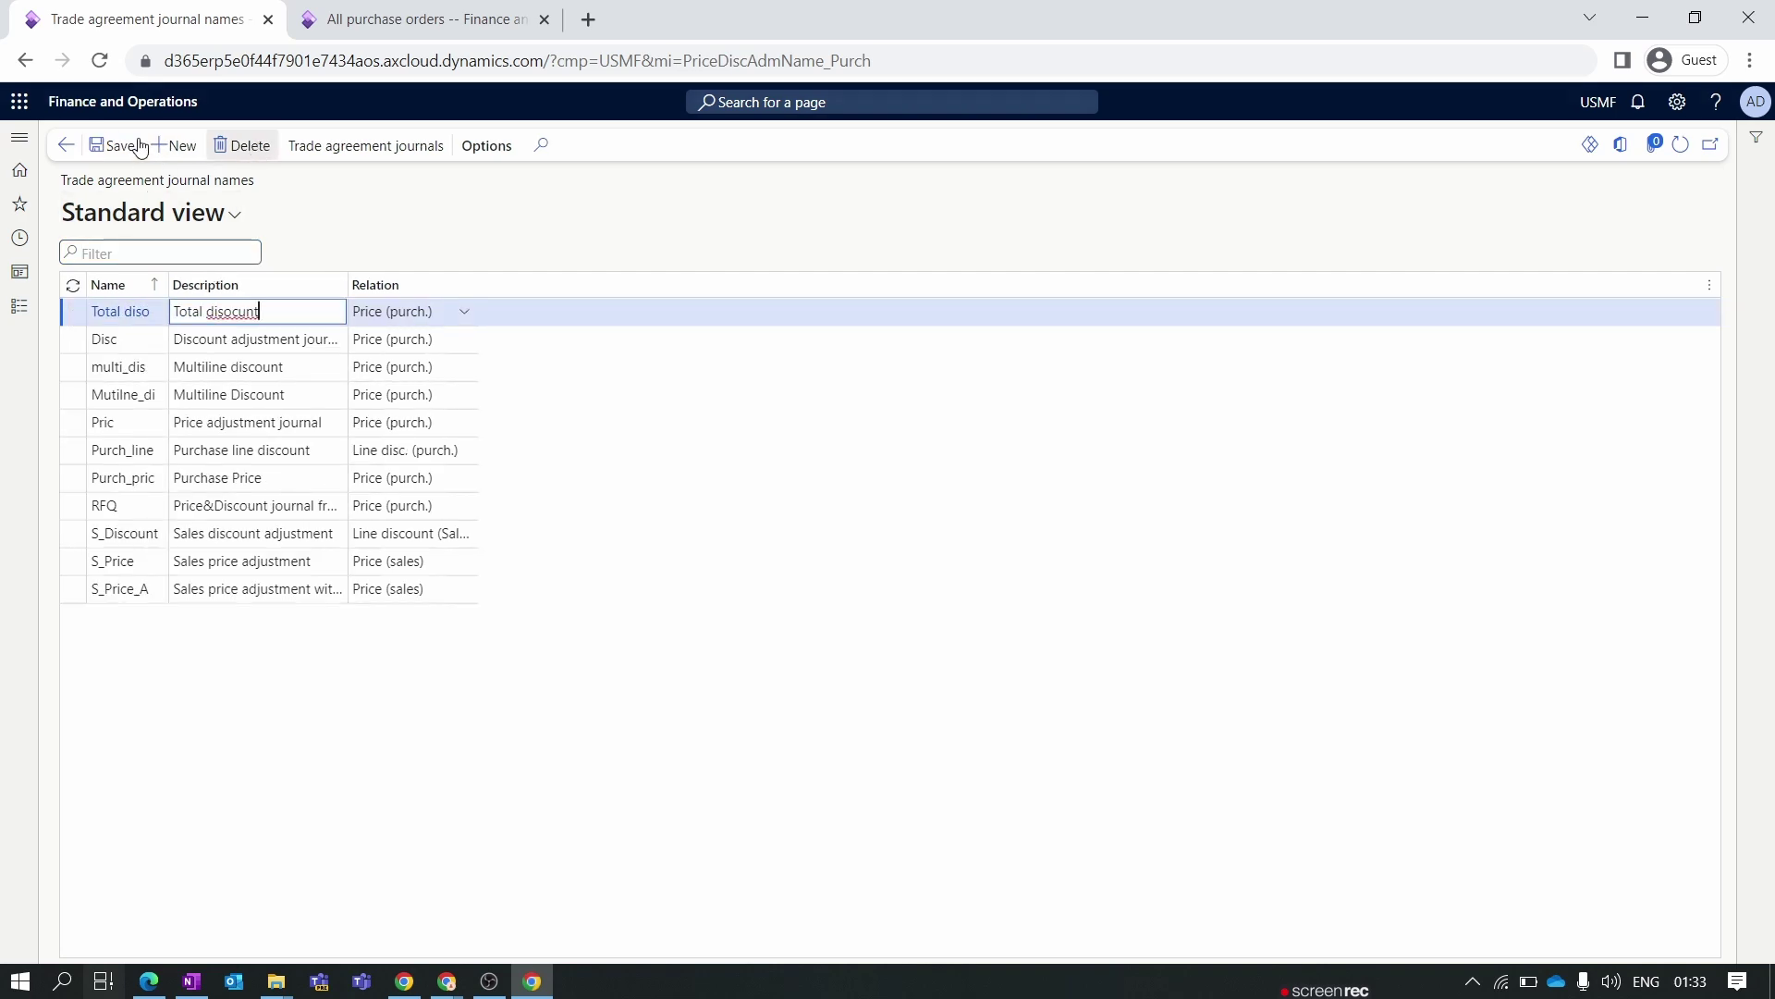
right_click(244, 312)
left_click(291, 334)
left_click(477, 318)
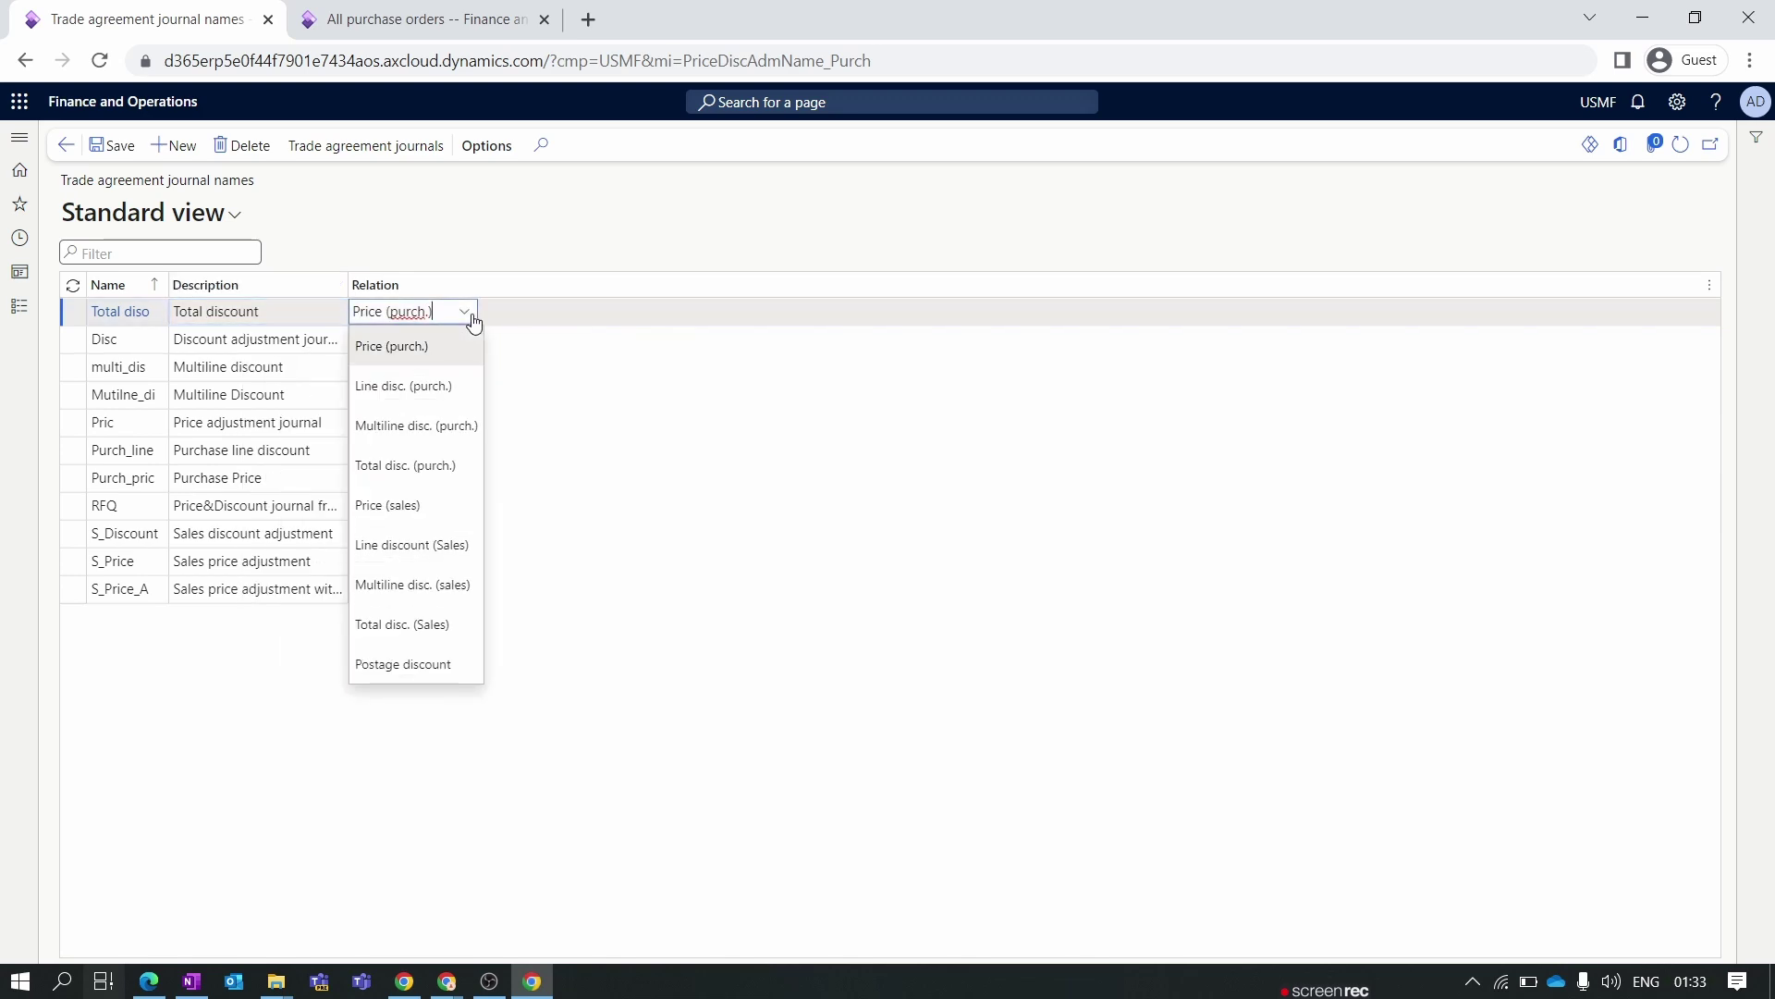
left_click(440, 462)
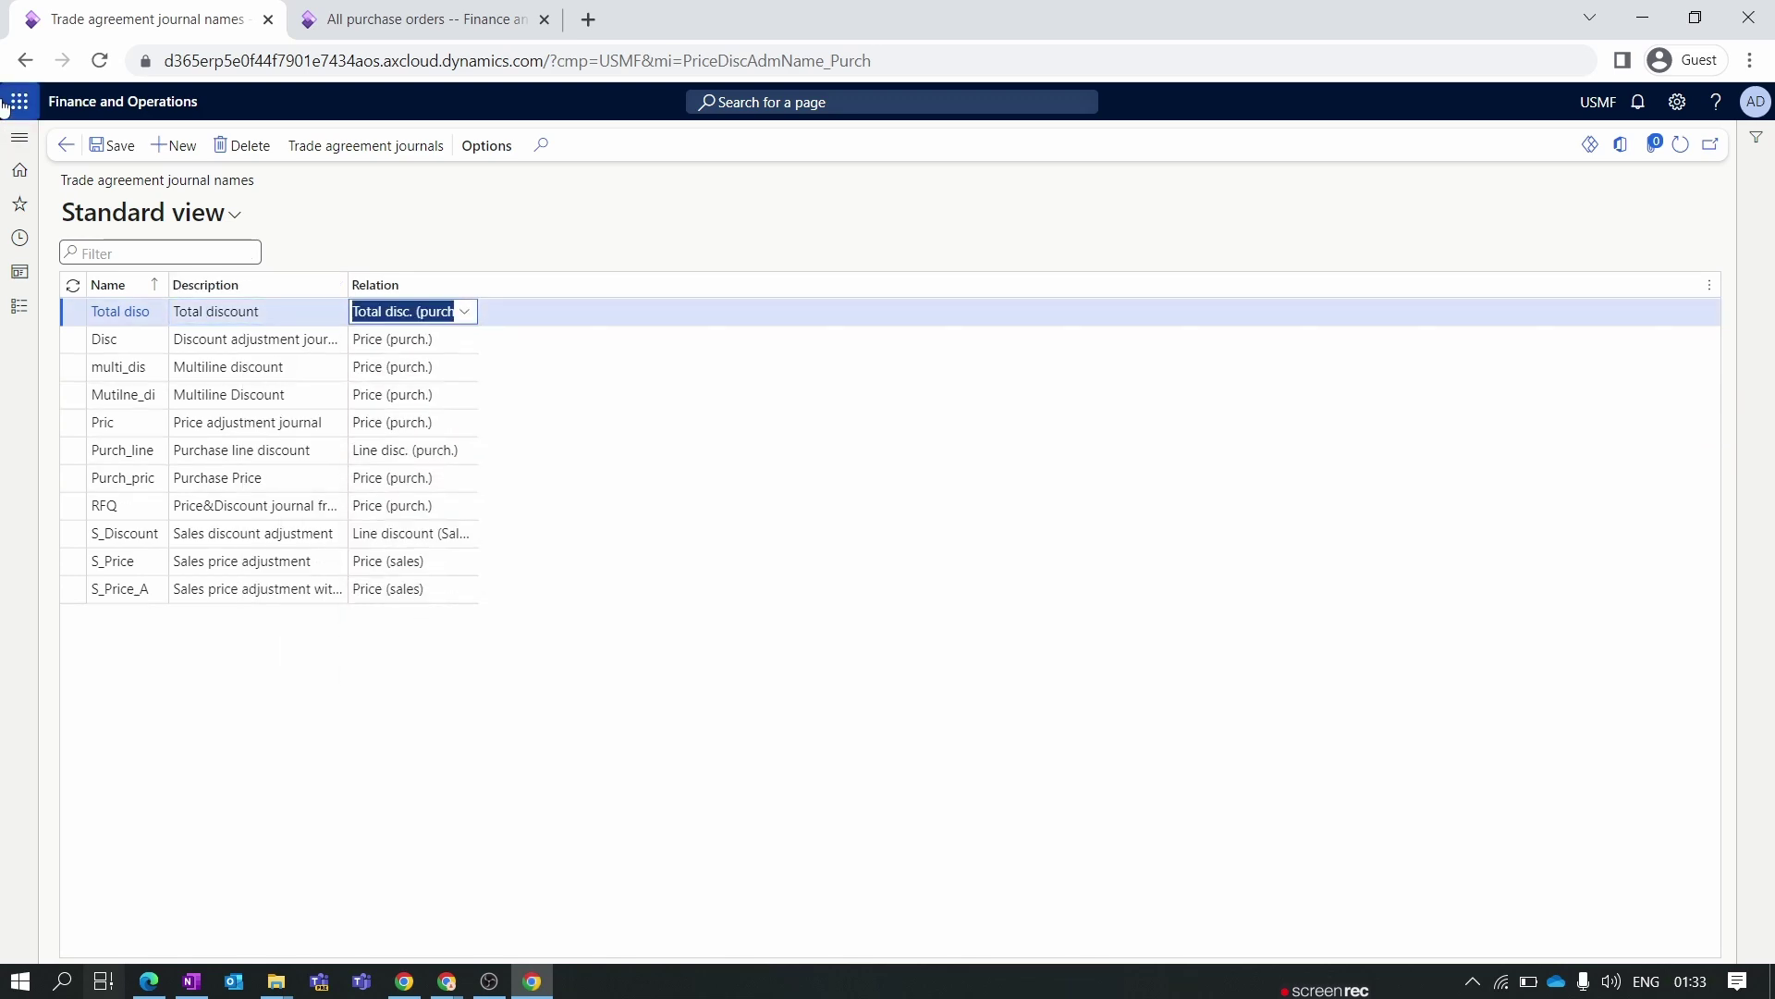
left_click(113, 145)
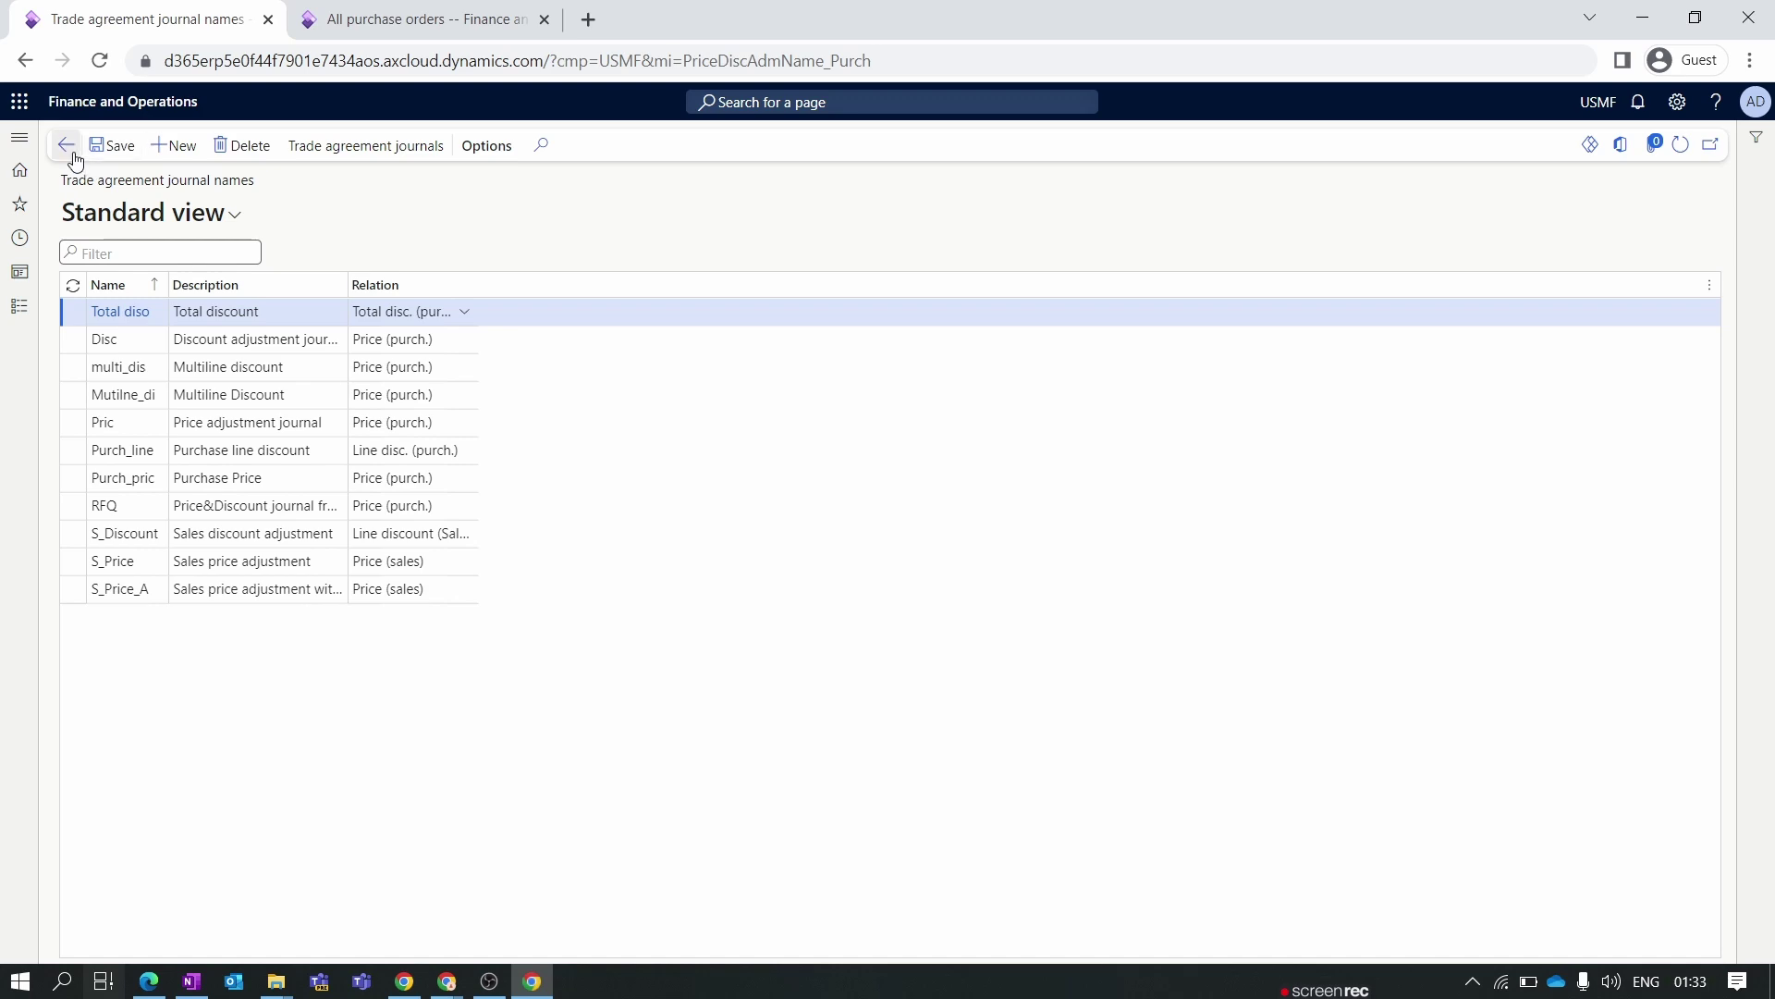
- On Activate price/discount, switch Total discount to Yes for vendor, vendor group and all vendors
left_click(19, 306)
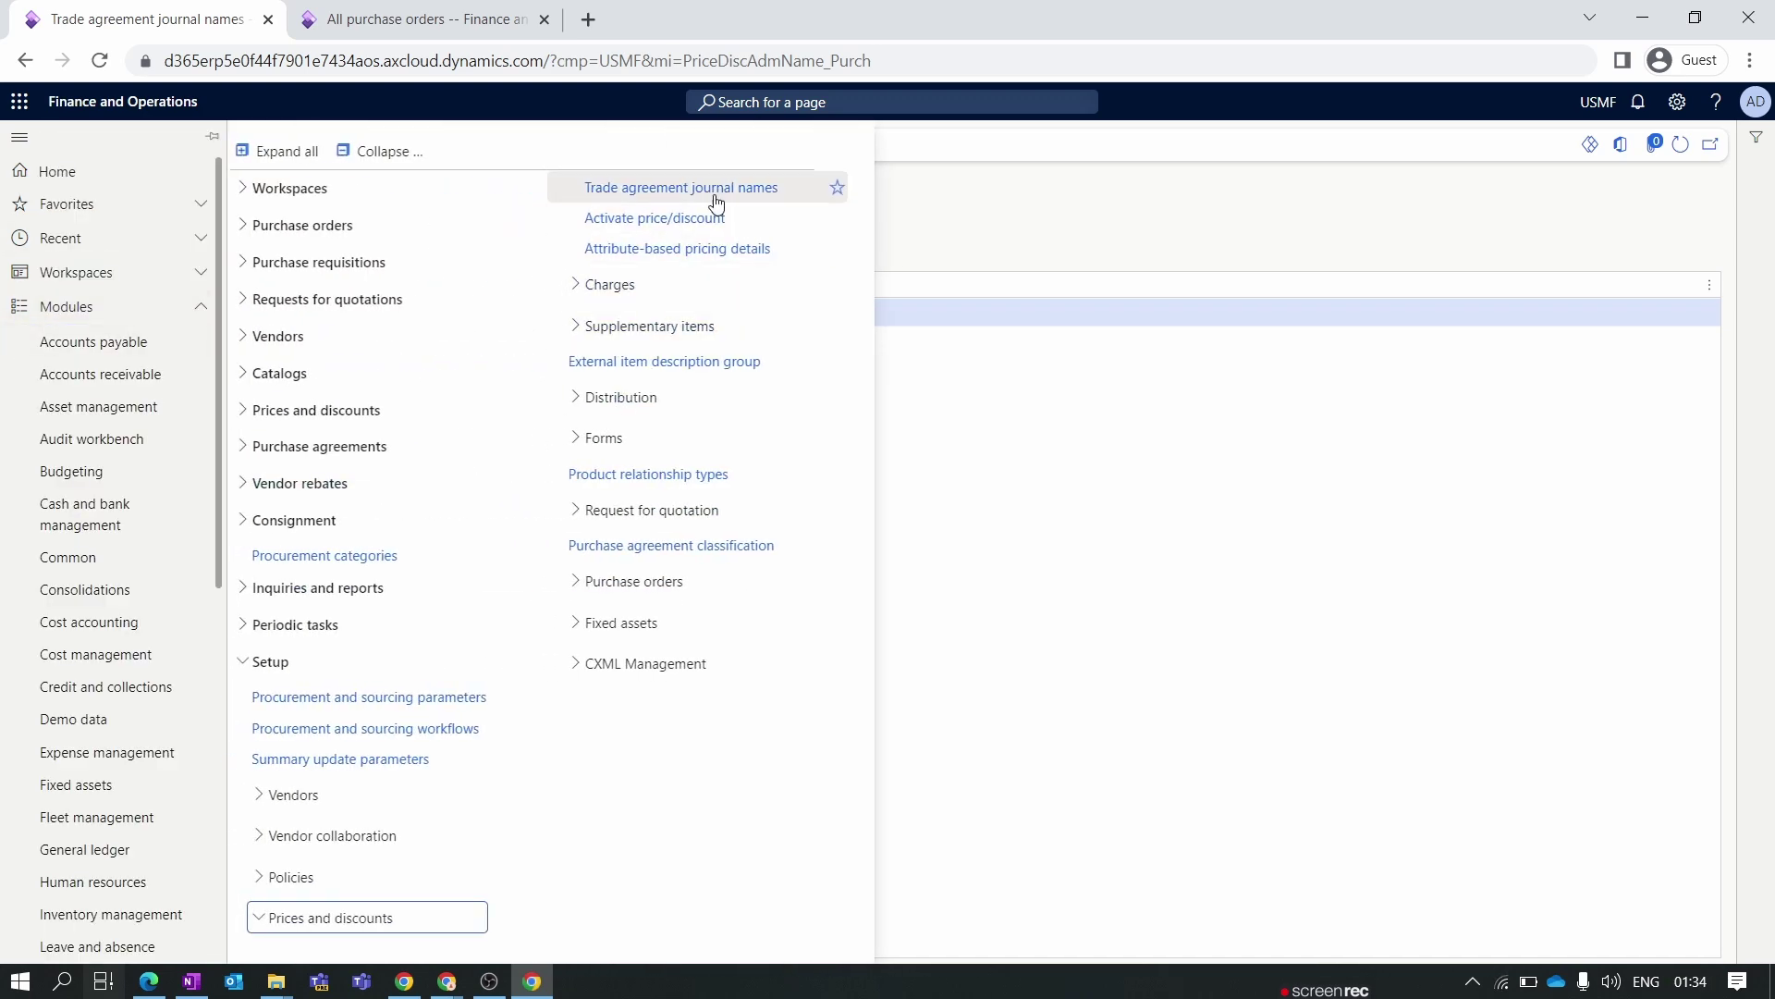
left_click(695, 220)
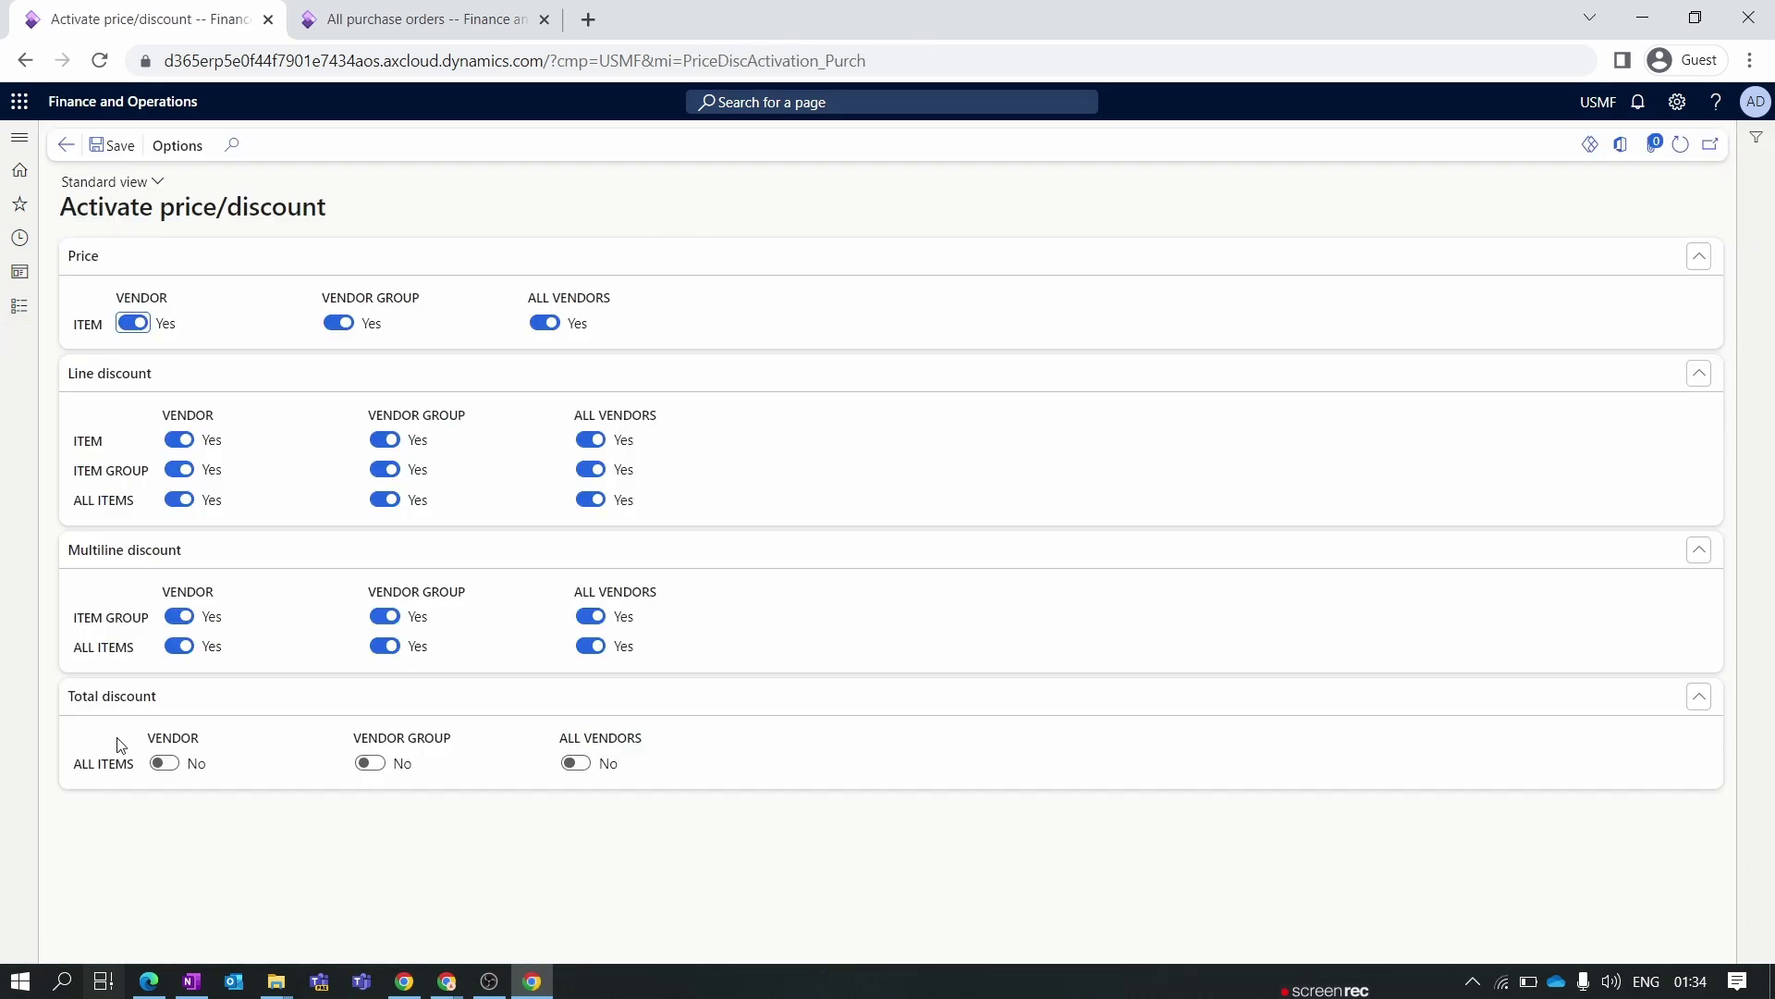
left_click(175, 766)
left_click(371, 764)
left_click(576, 764)
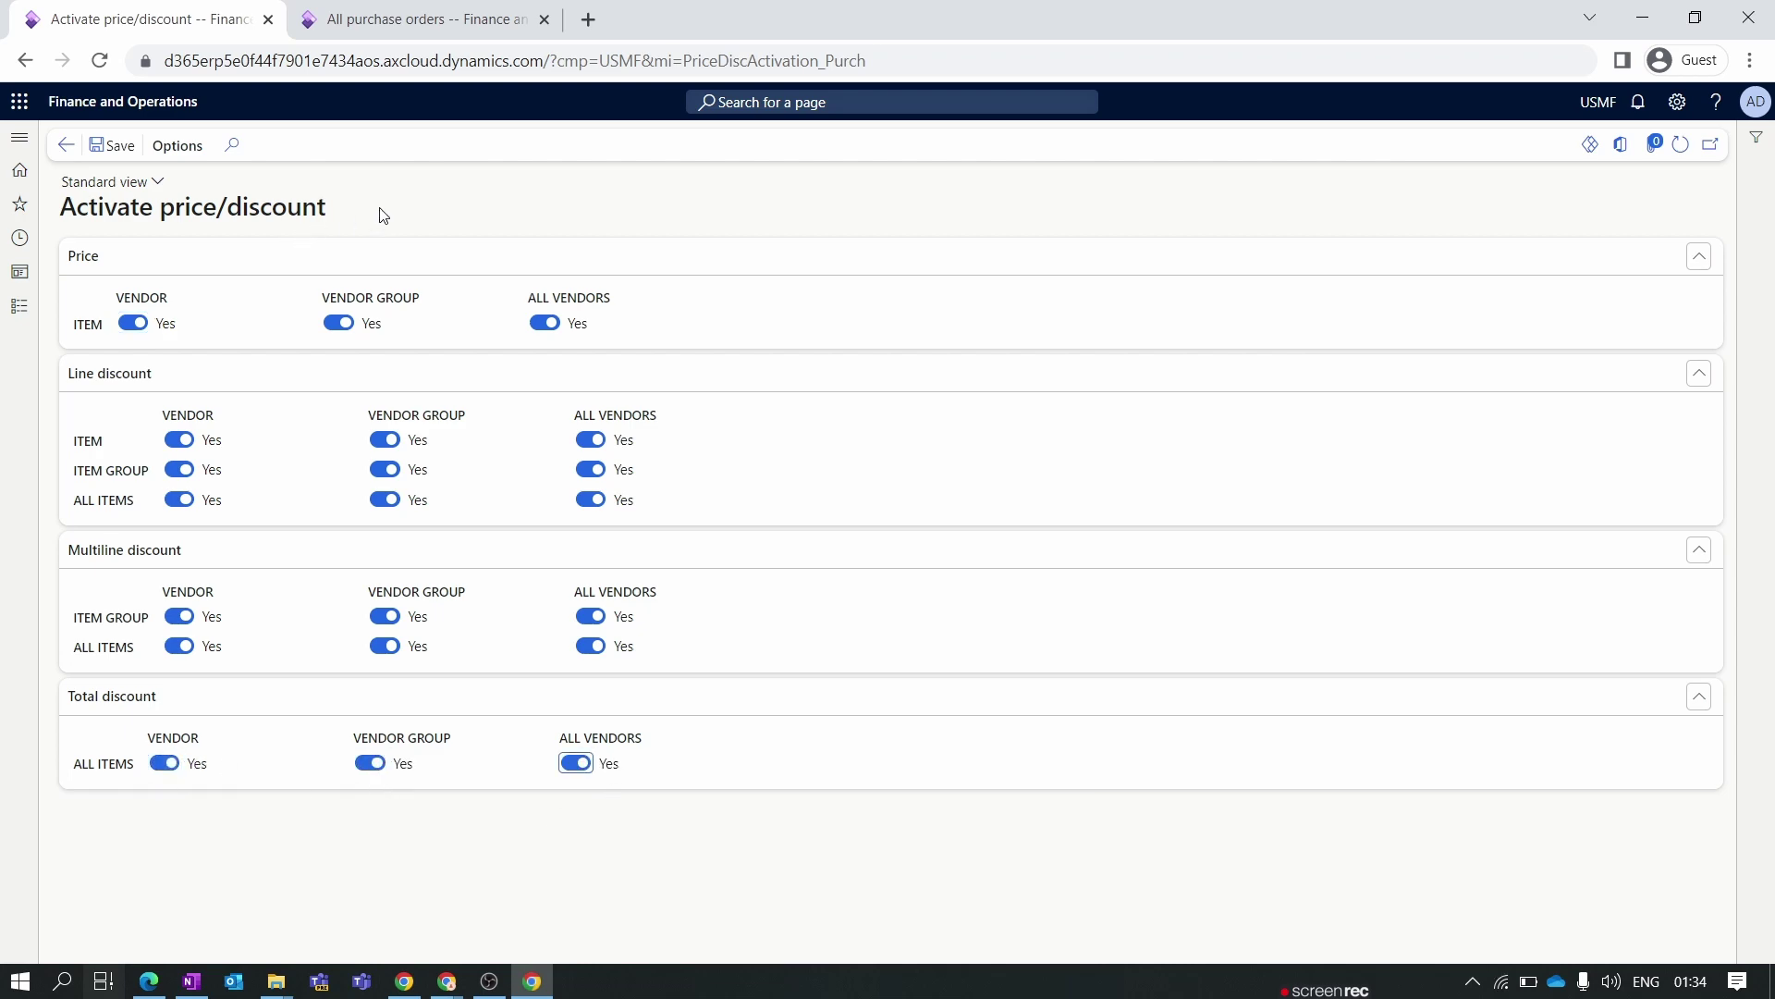
left_click(66, 145)
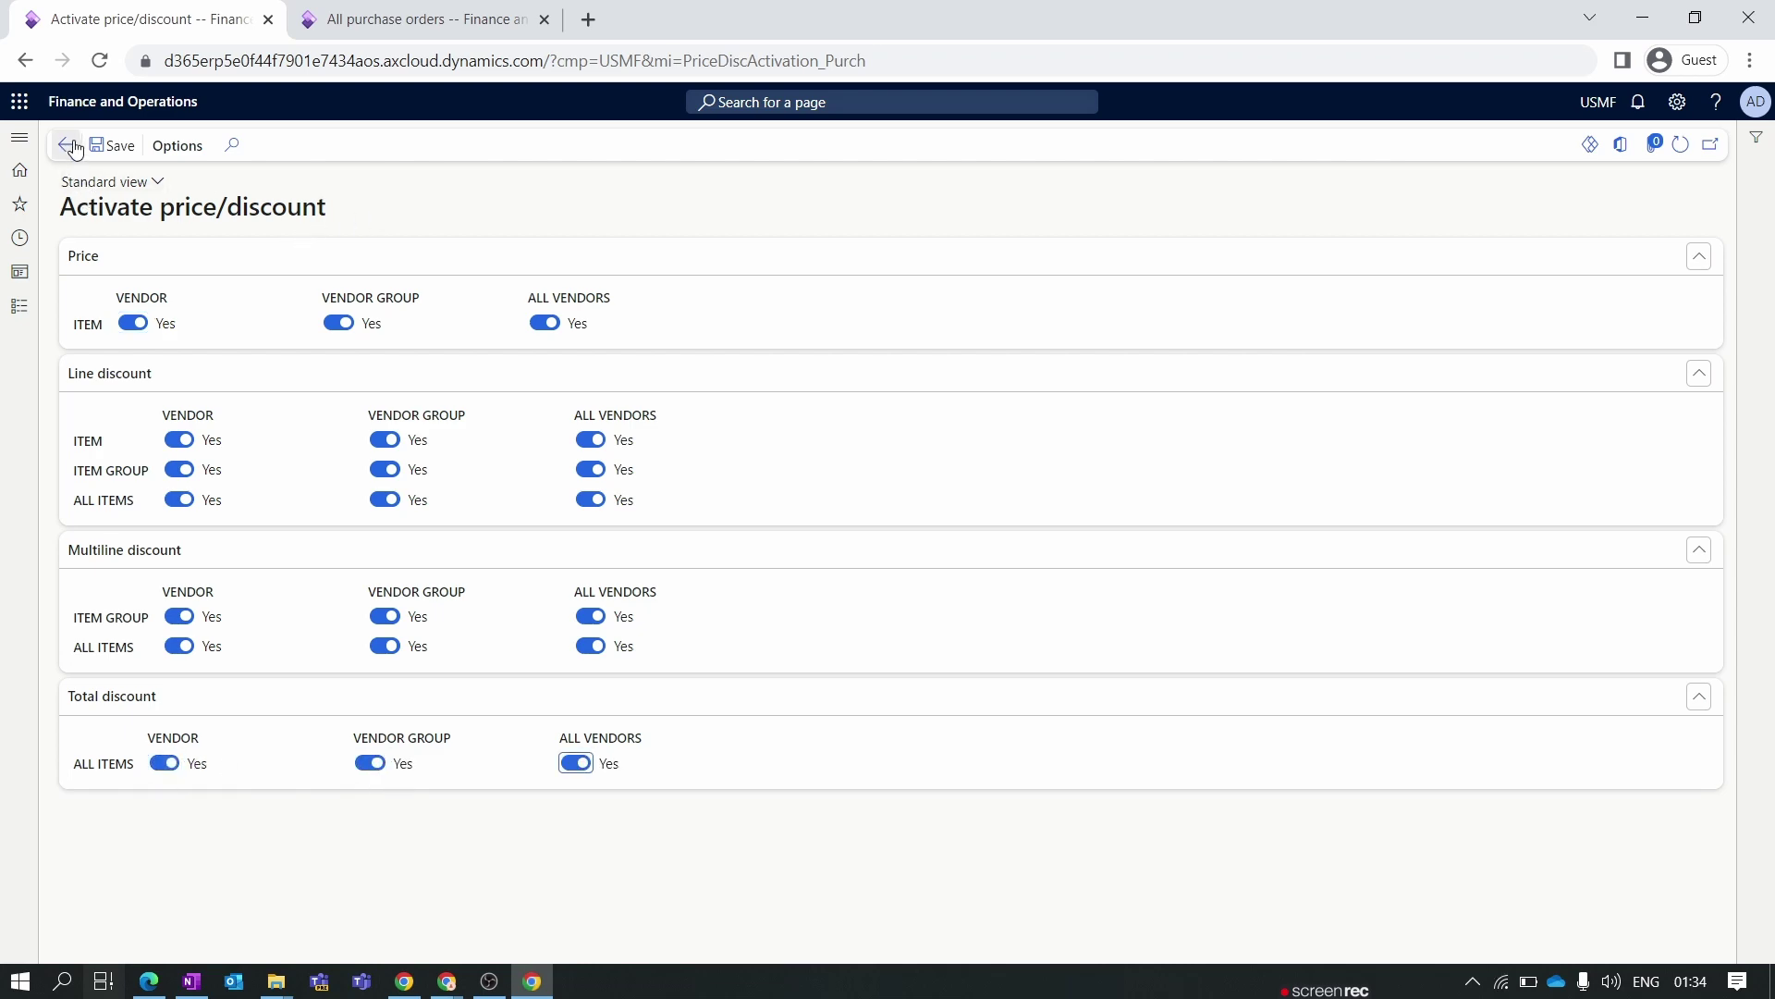
- Open the Trade agreement journals list under Prices and discounts
left_click(15, 309)
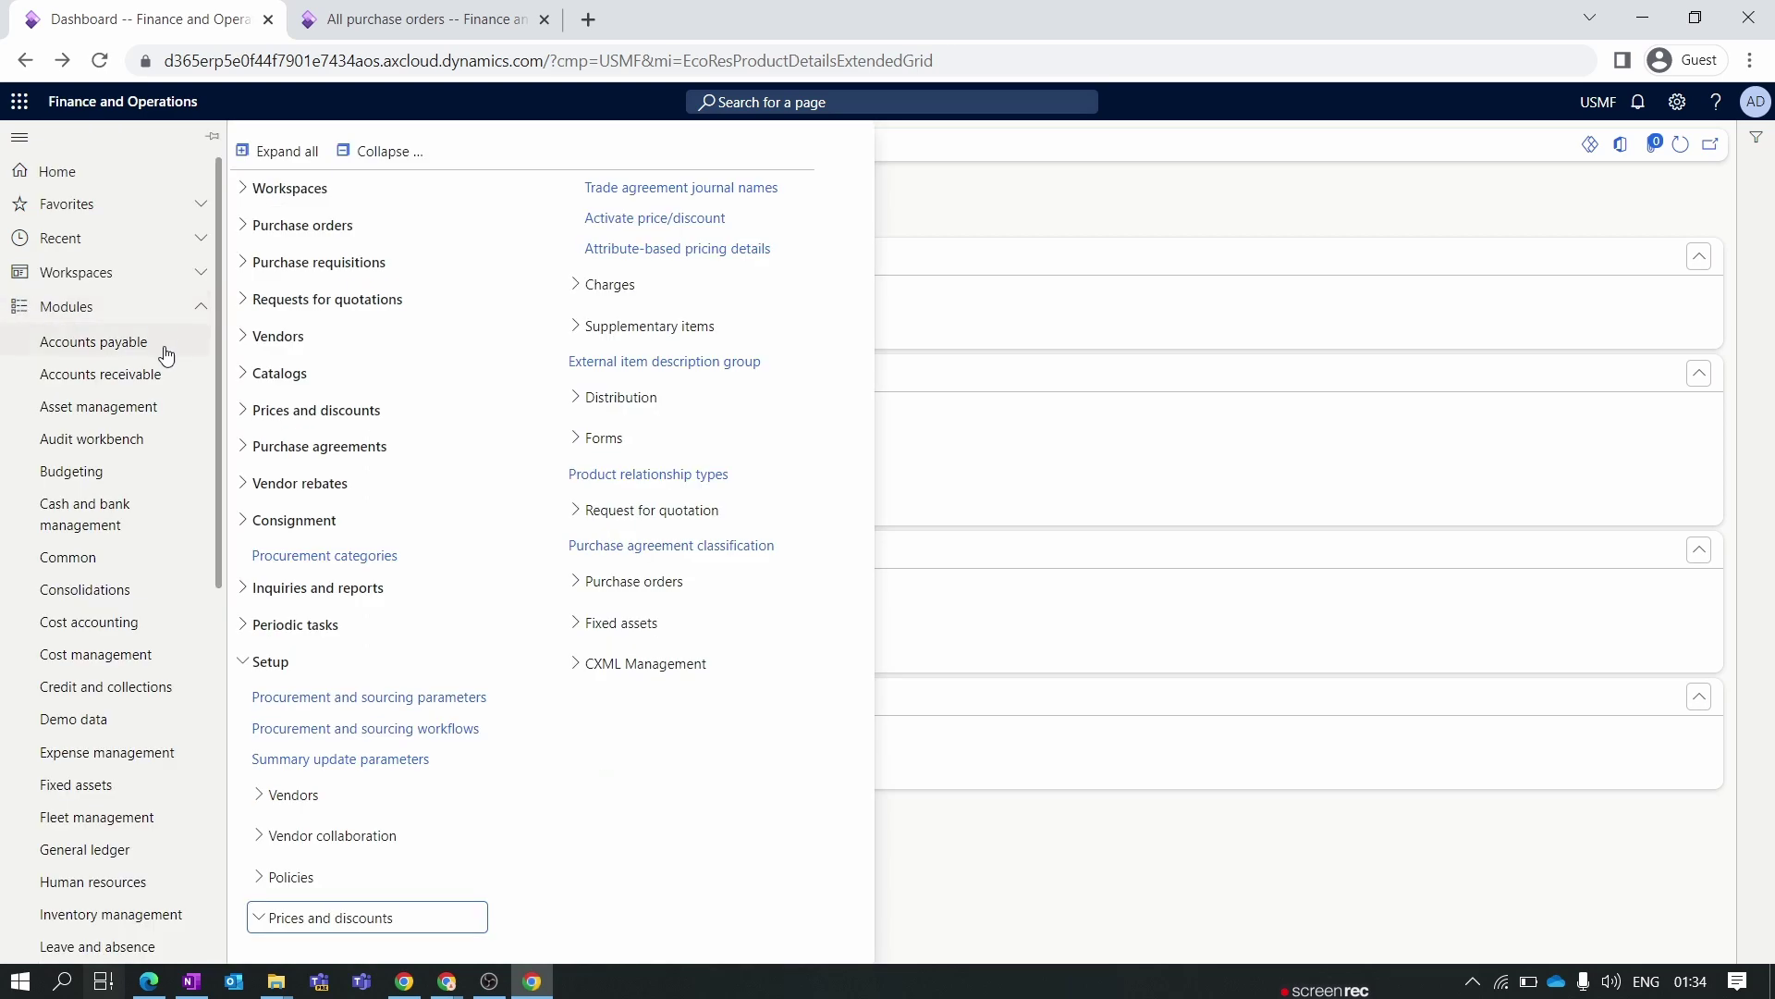
left_click(351, 155)
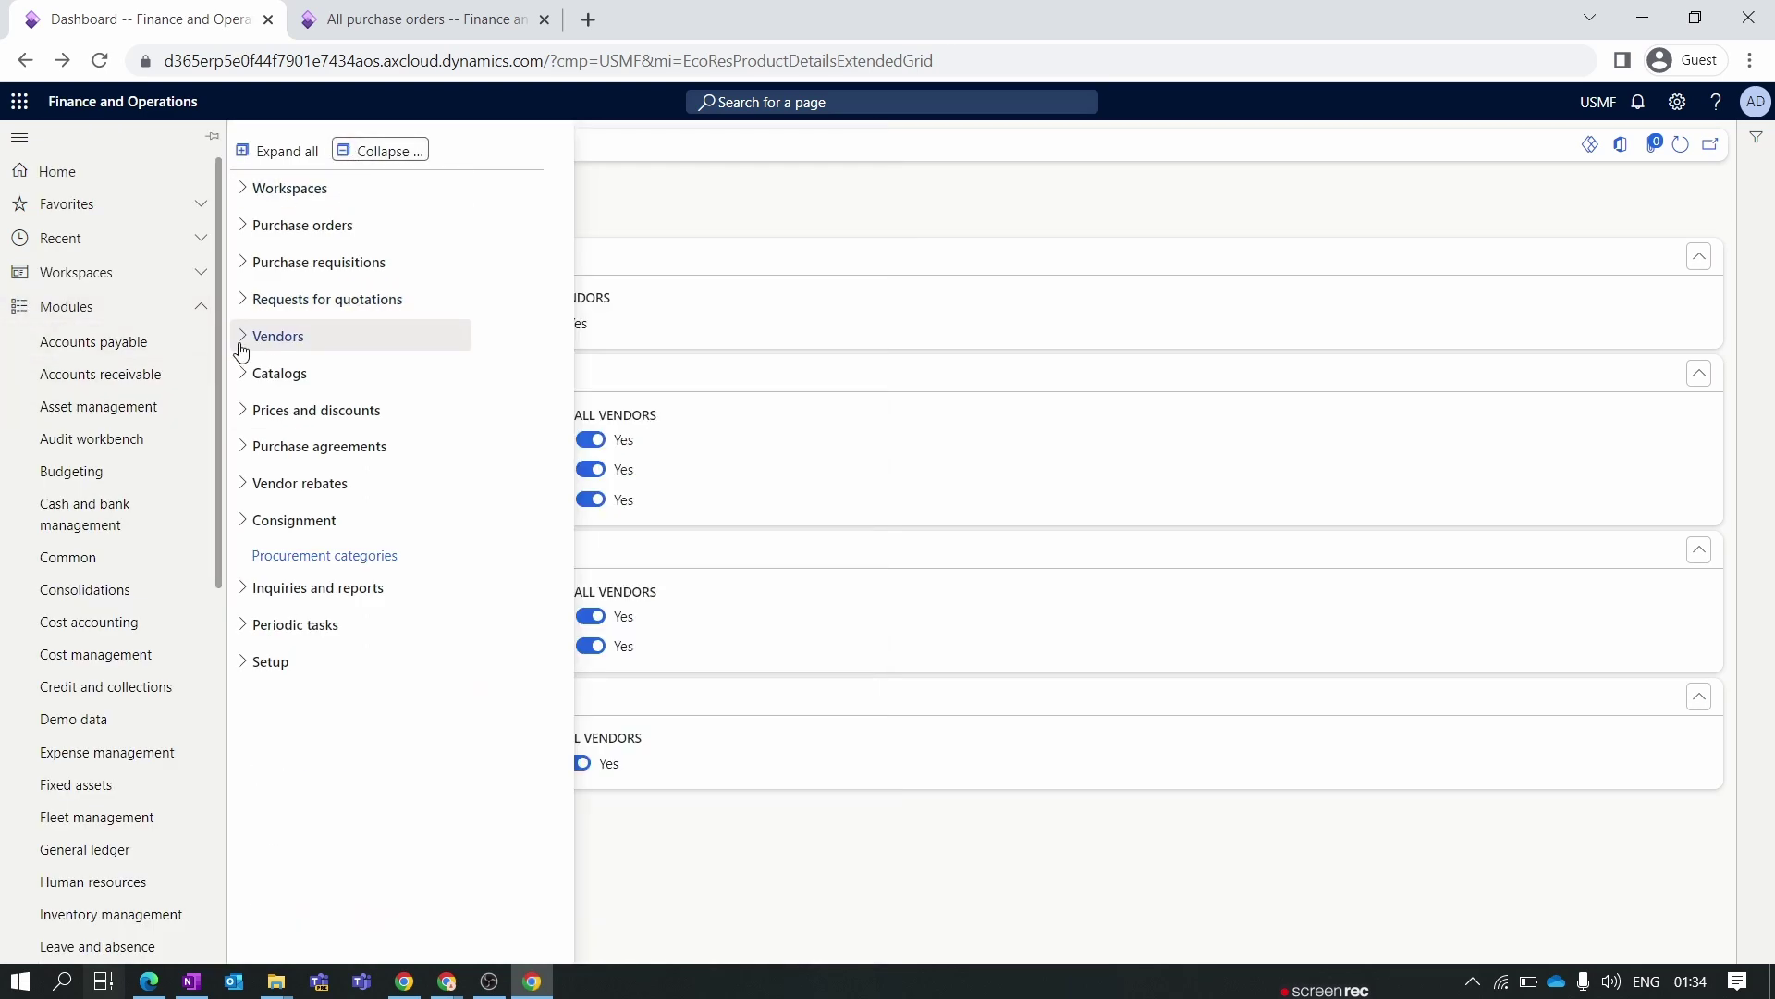
left_click(251, 412)
left_click(335, 490)
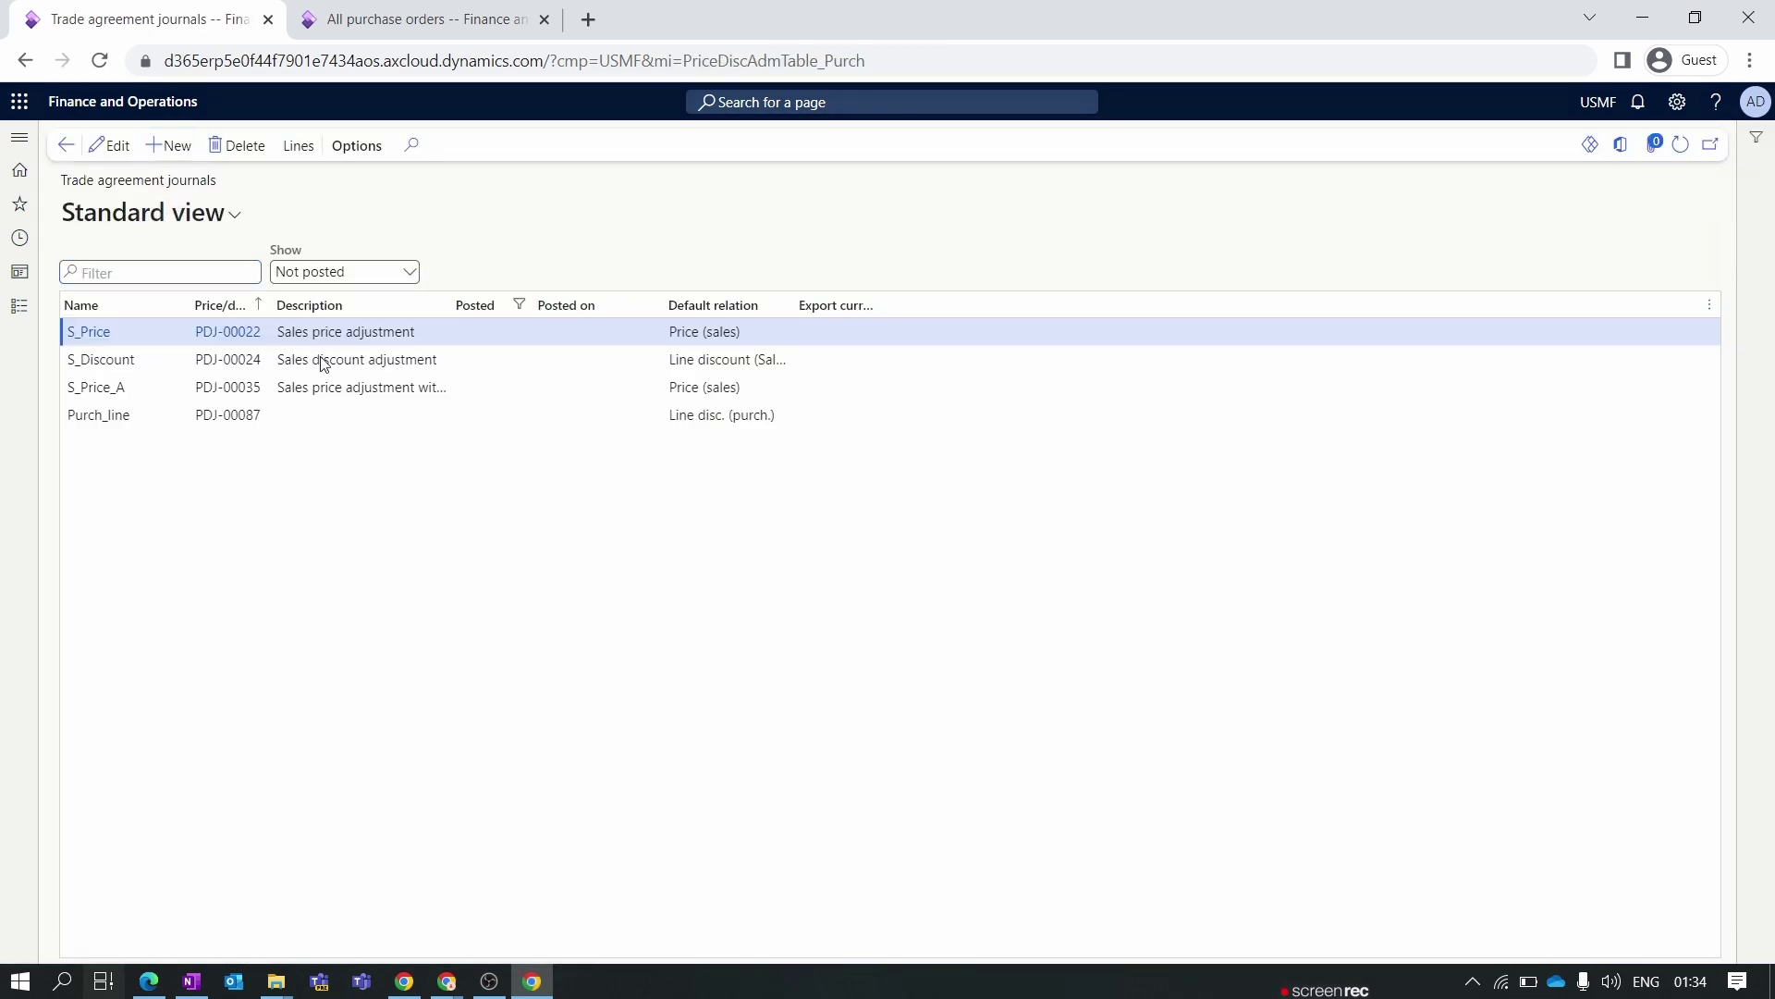
- Create a journal with the Total discount journal name and open its lines
key("alt+n")
left_click(203, 330)
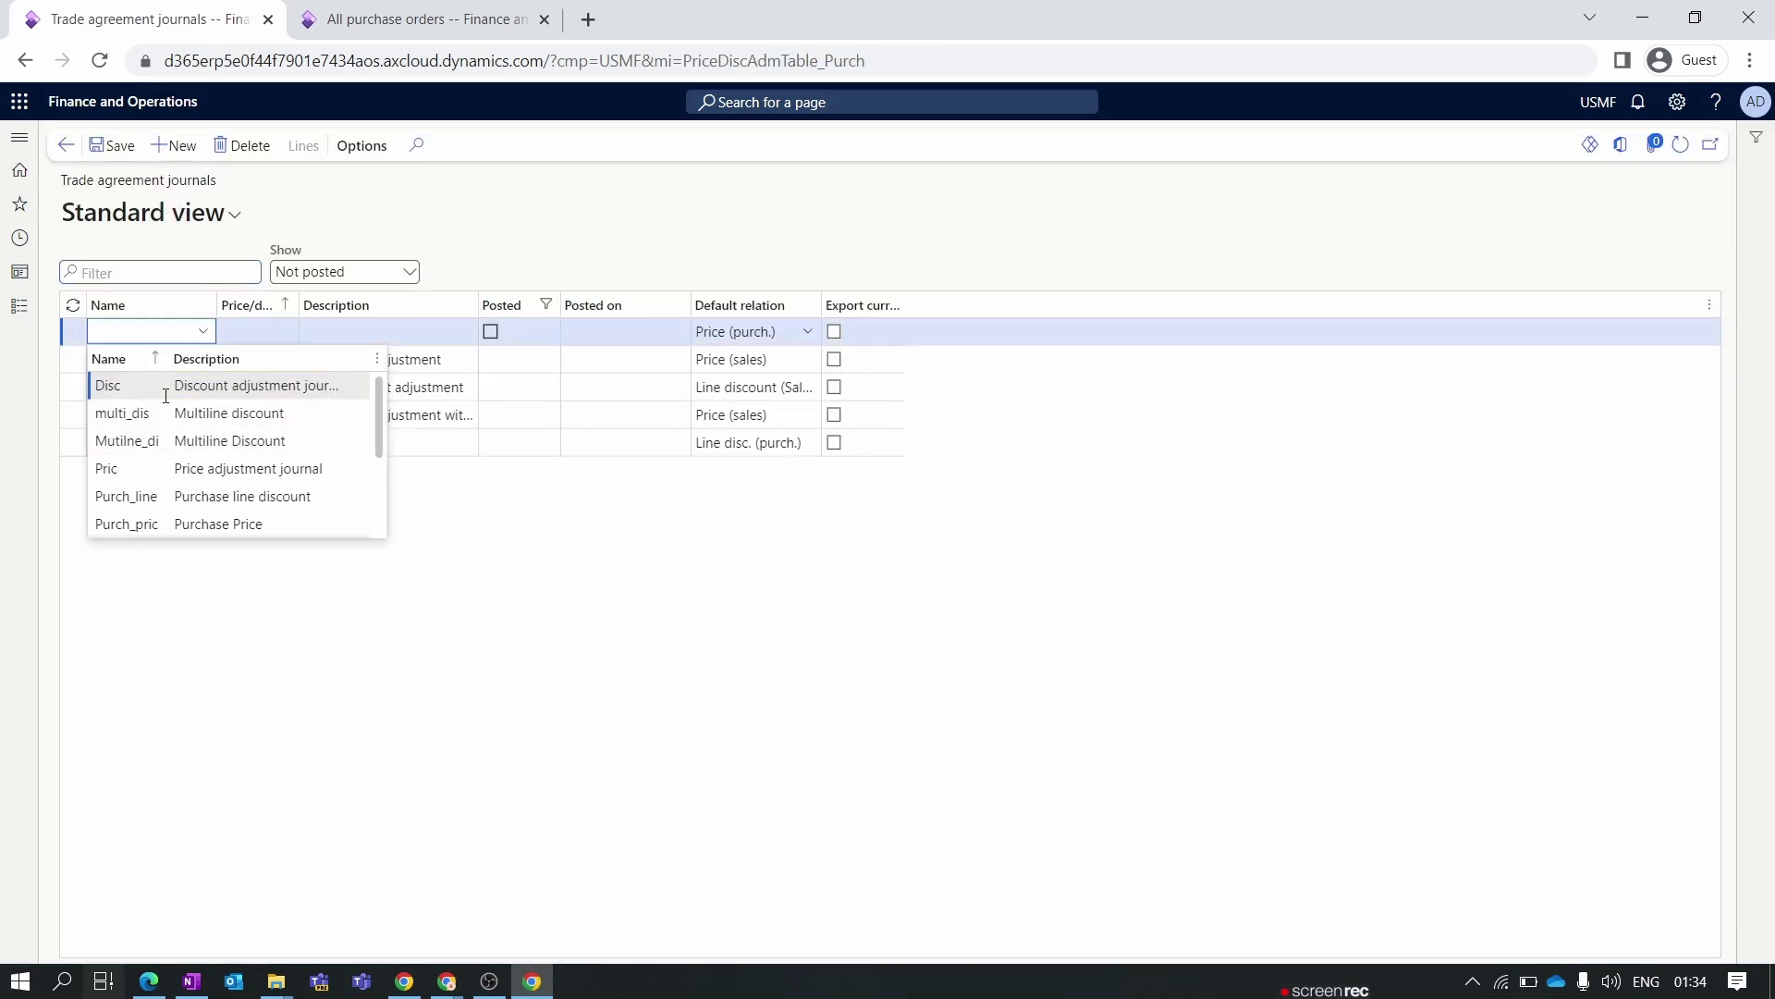
scroll(155, 472, "down", 3)
left_click(154, 488)
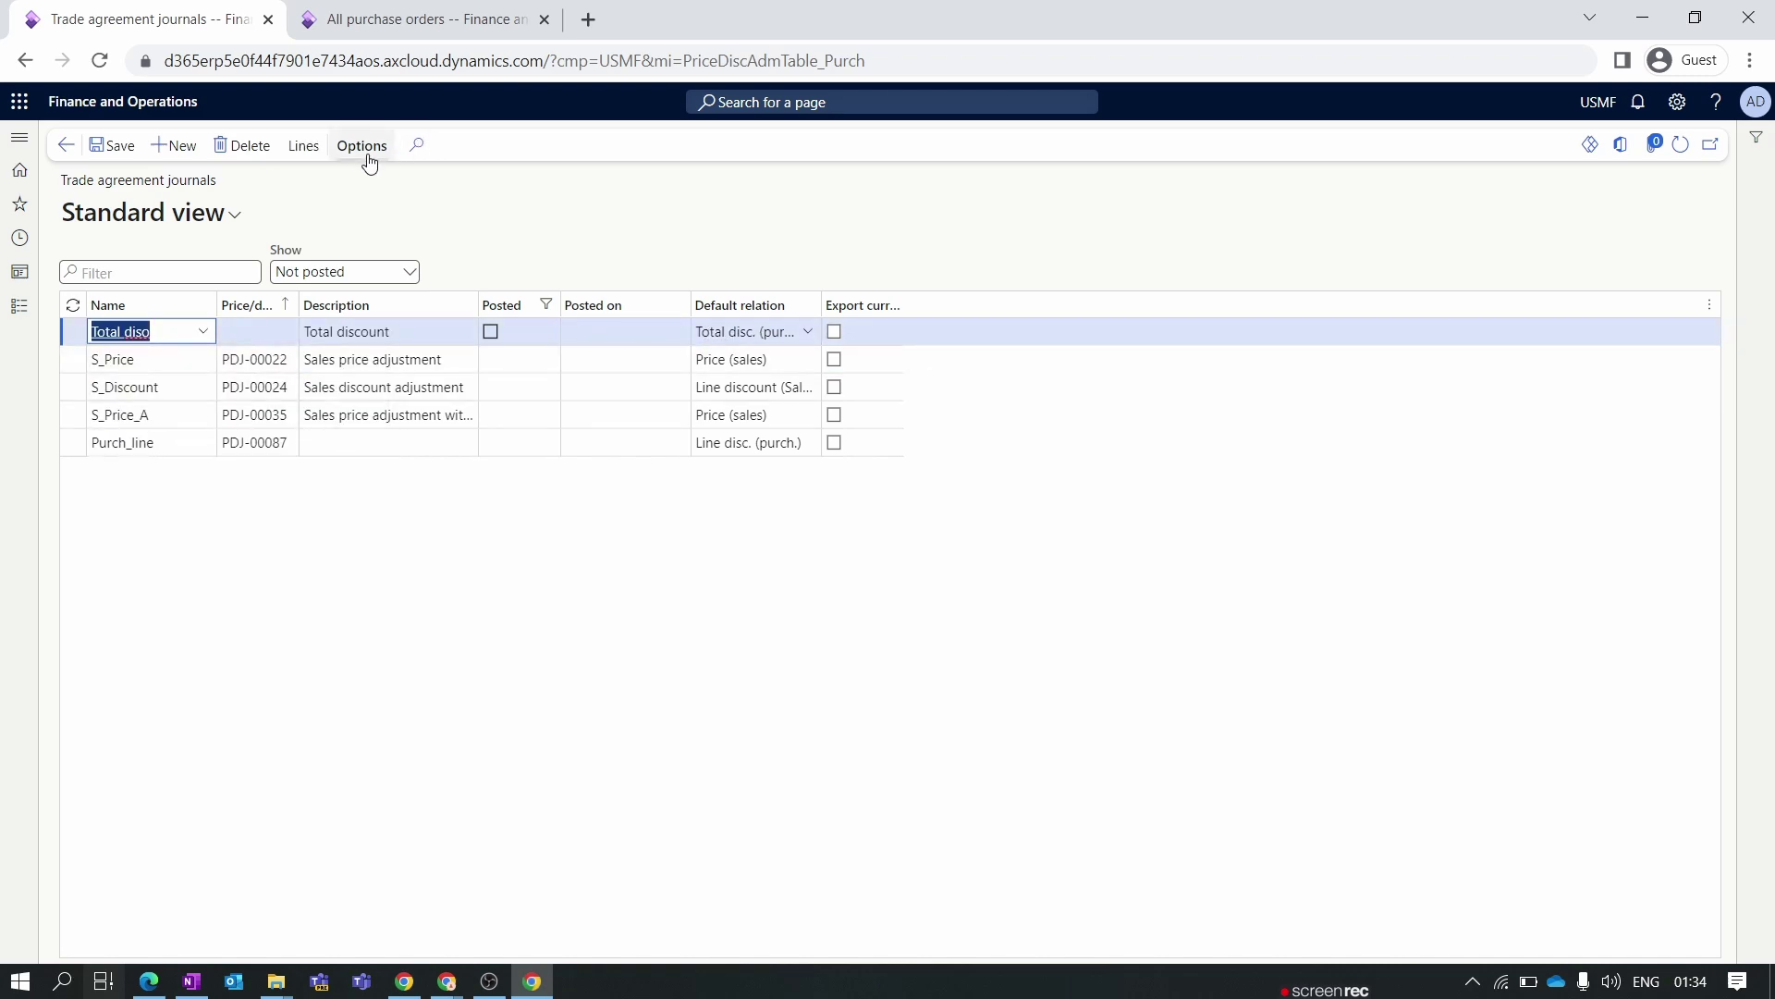
left_click(304, 148)
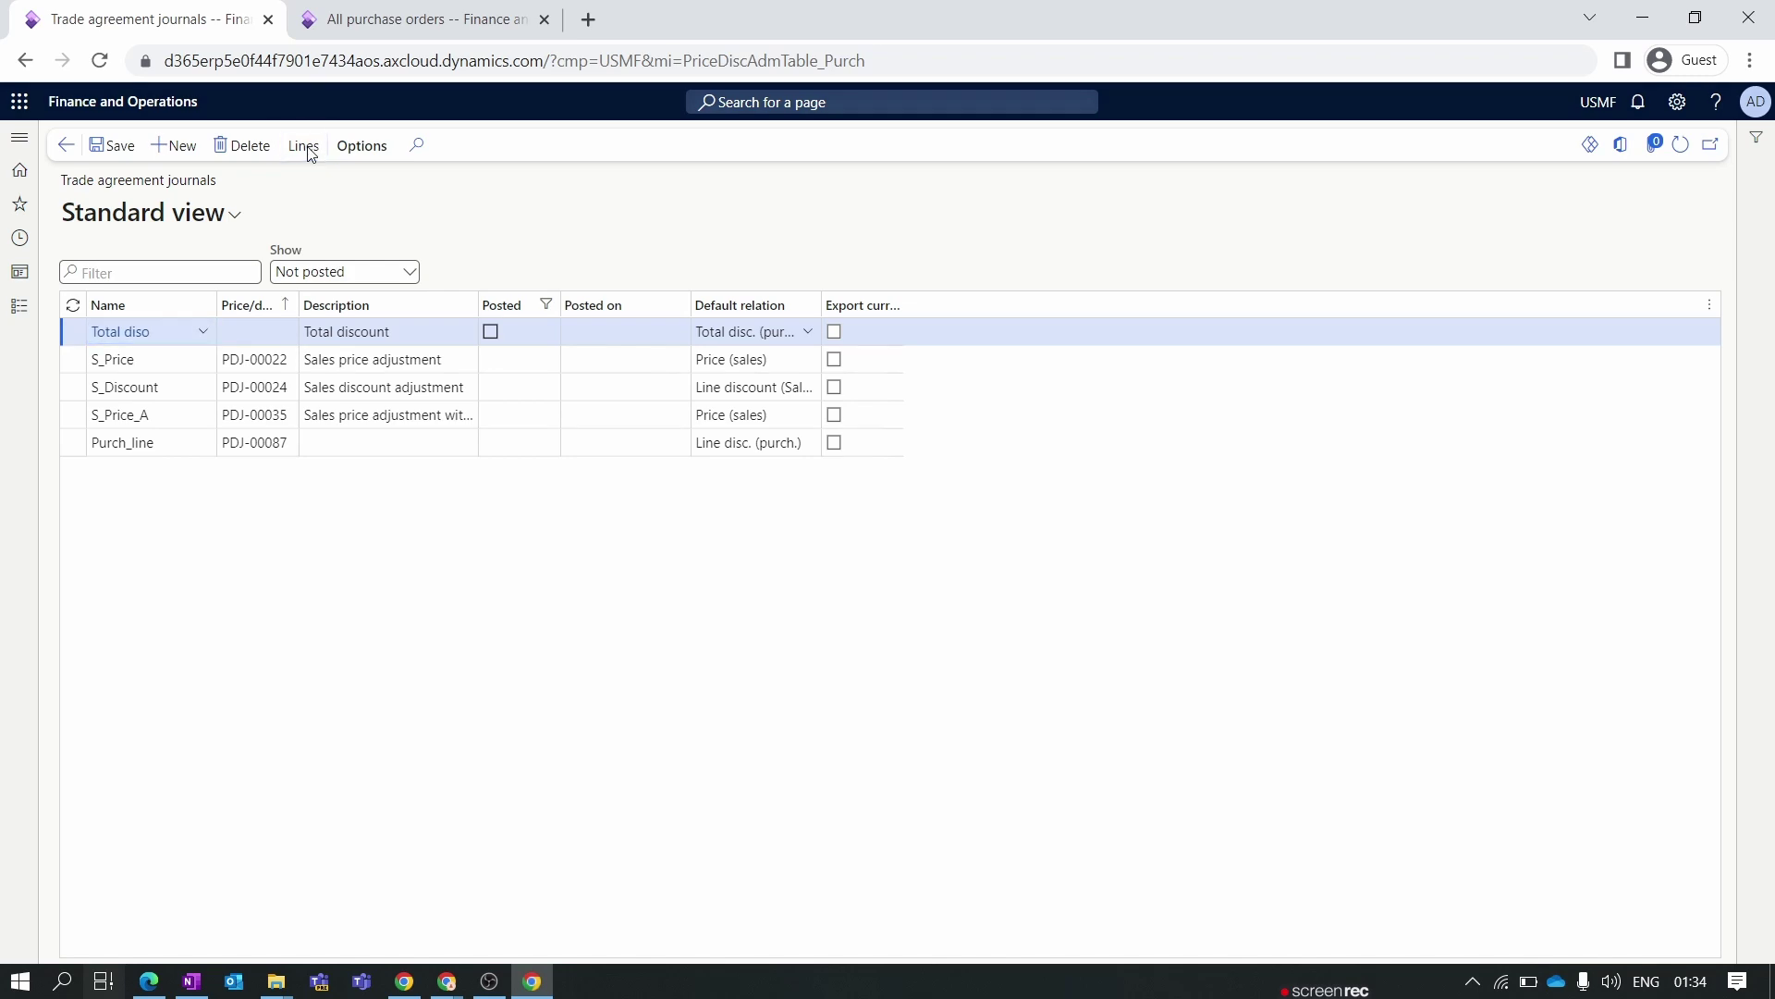
- Start a journal line with party code type Table and vendor PVS LTD, and save it
left_click(403, 412)
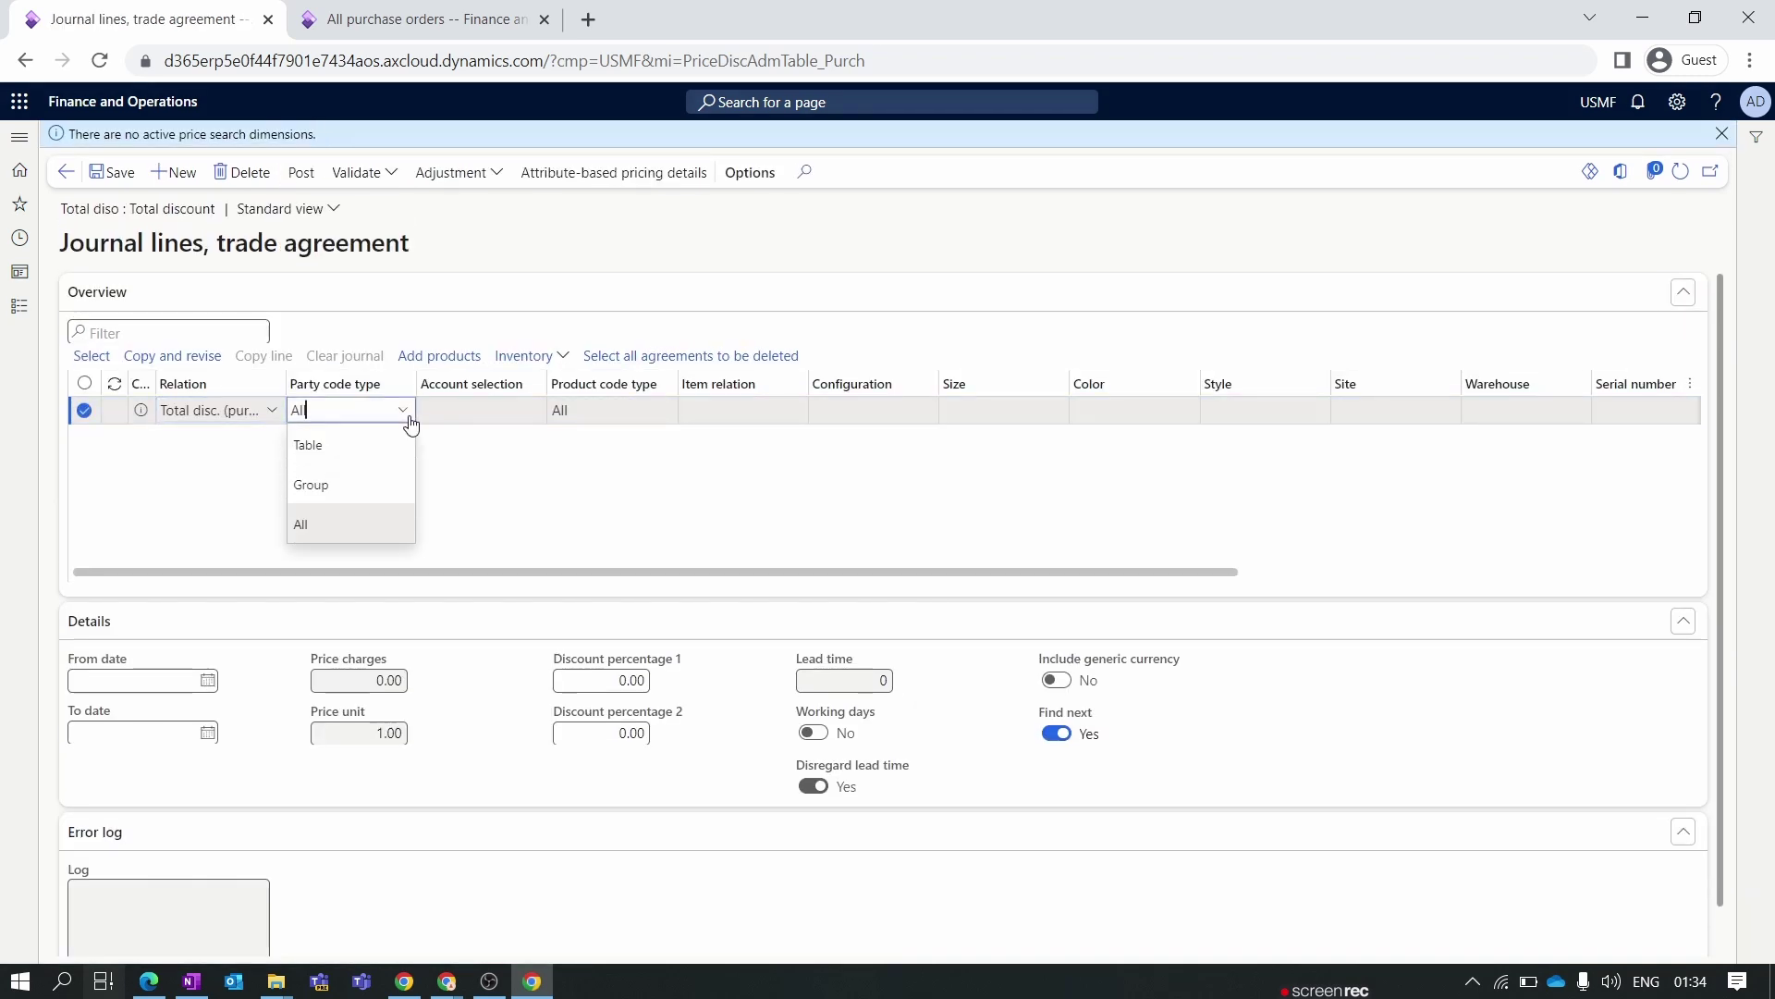
left_click(373, 467)
left_click(529, 418)
left_click(530, 410)
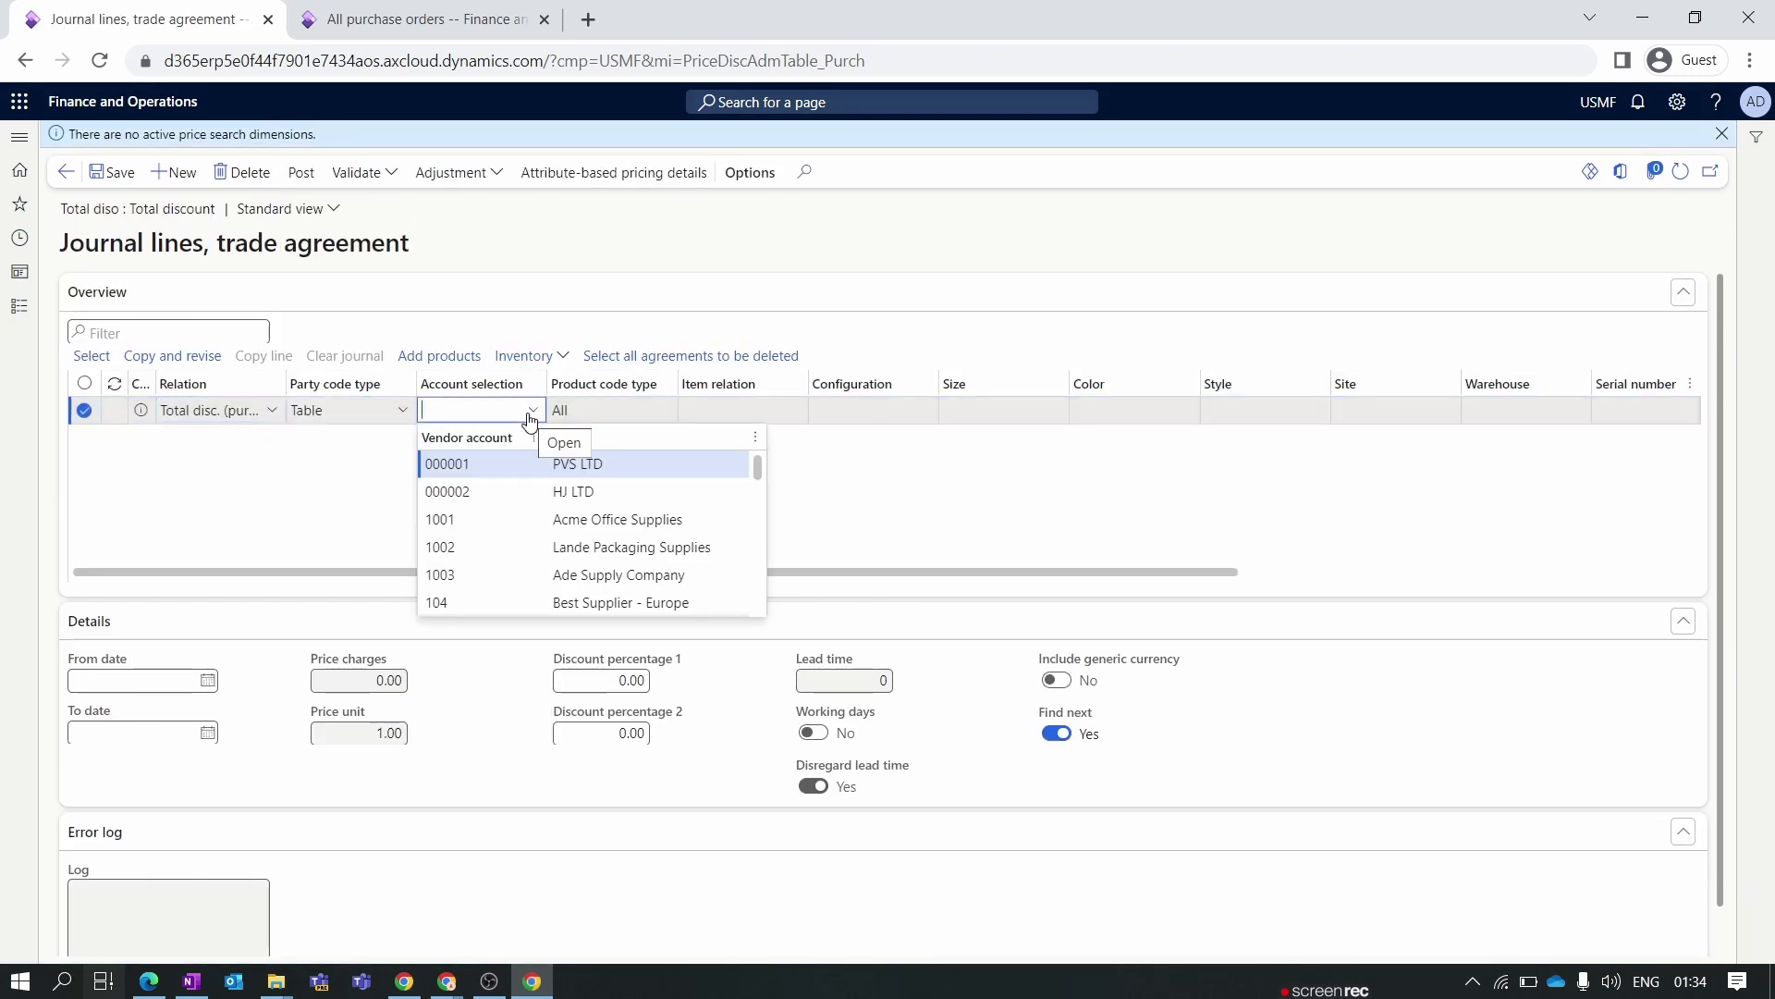
left_click(504, 464)
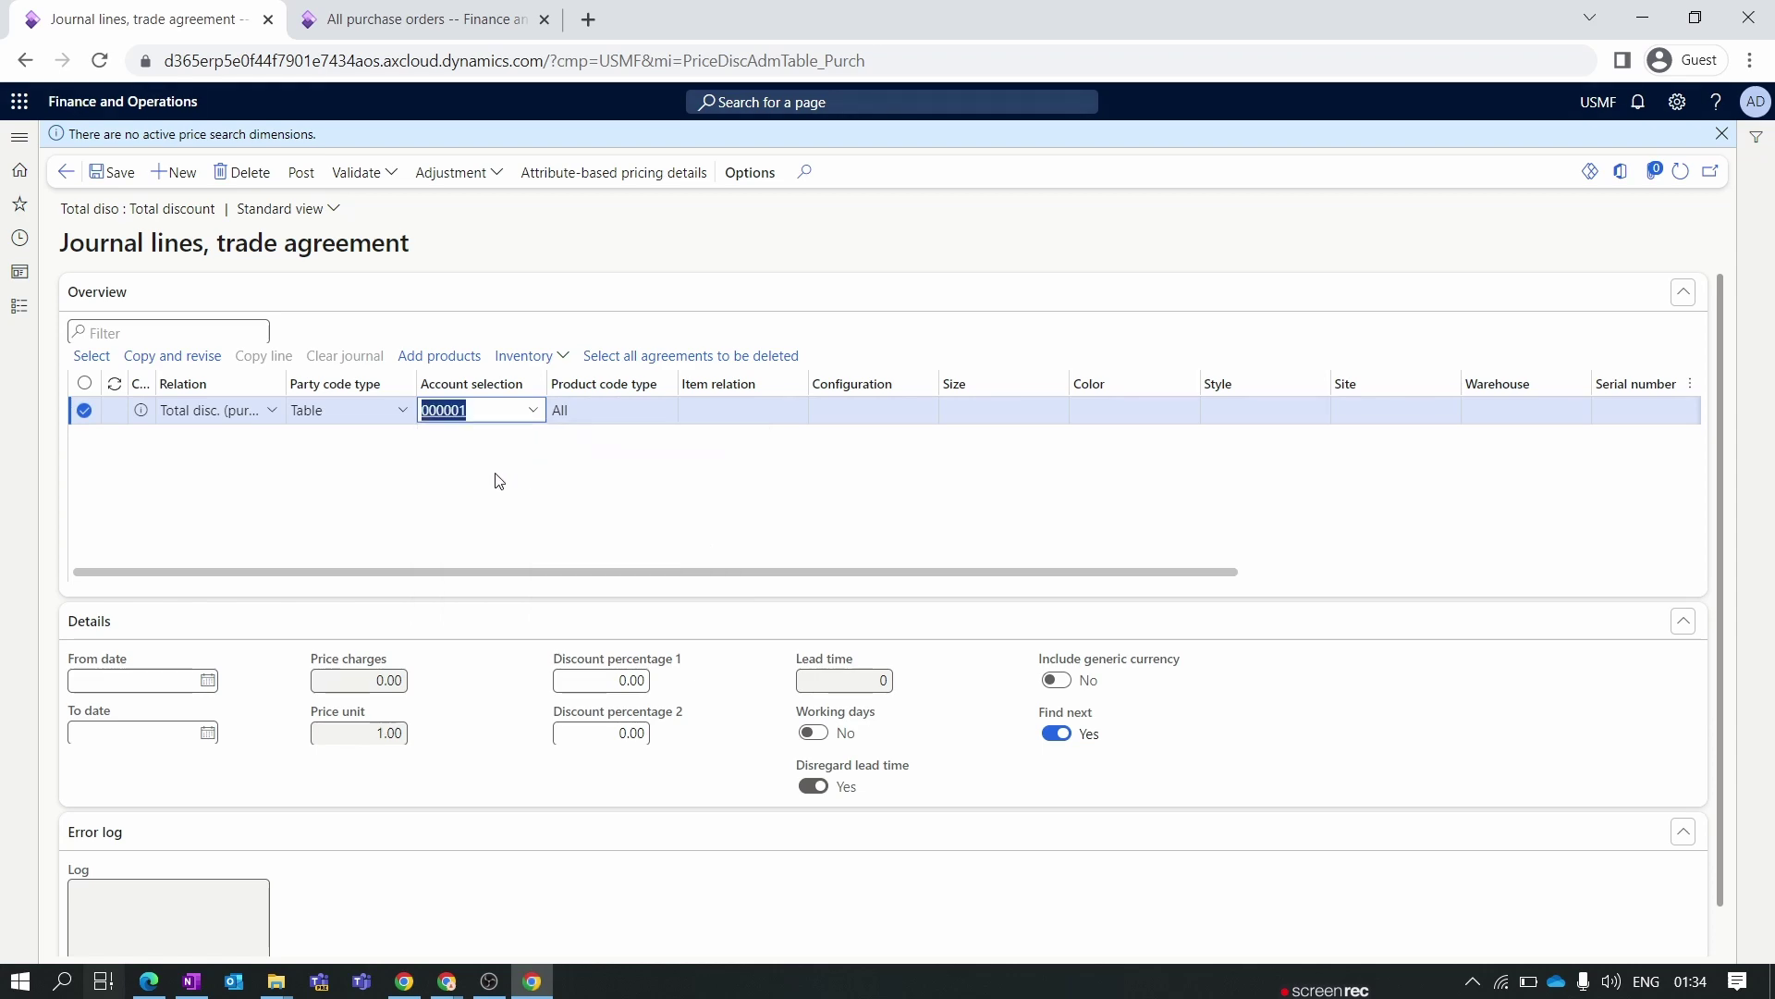
left_click(113, 173)
left_click(421, 411)
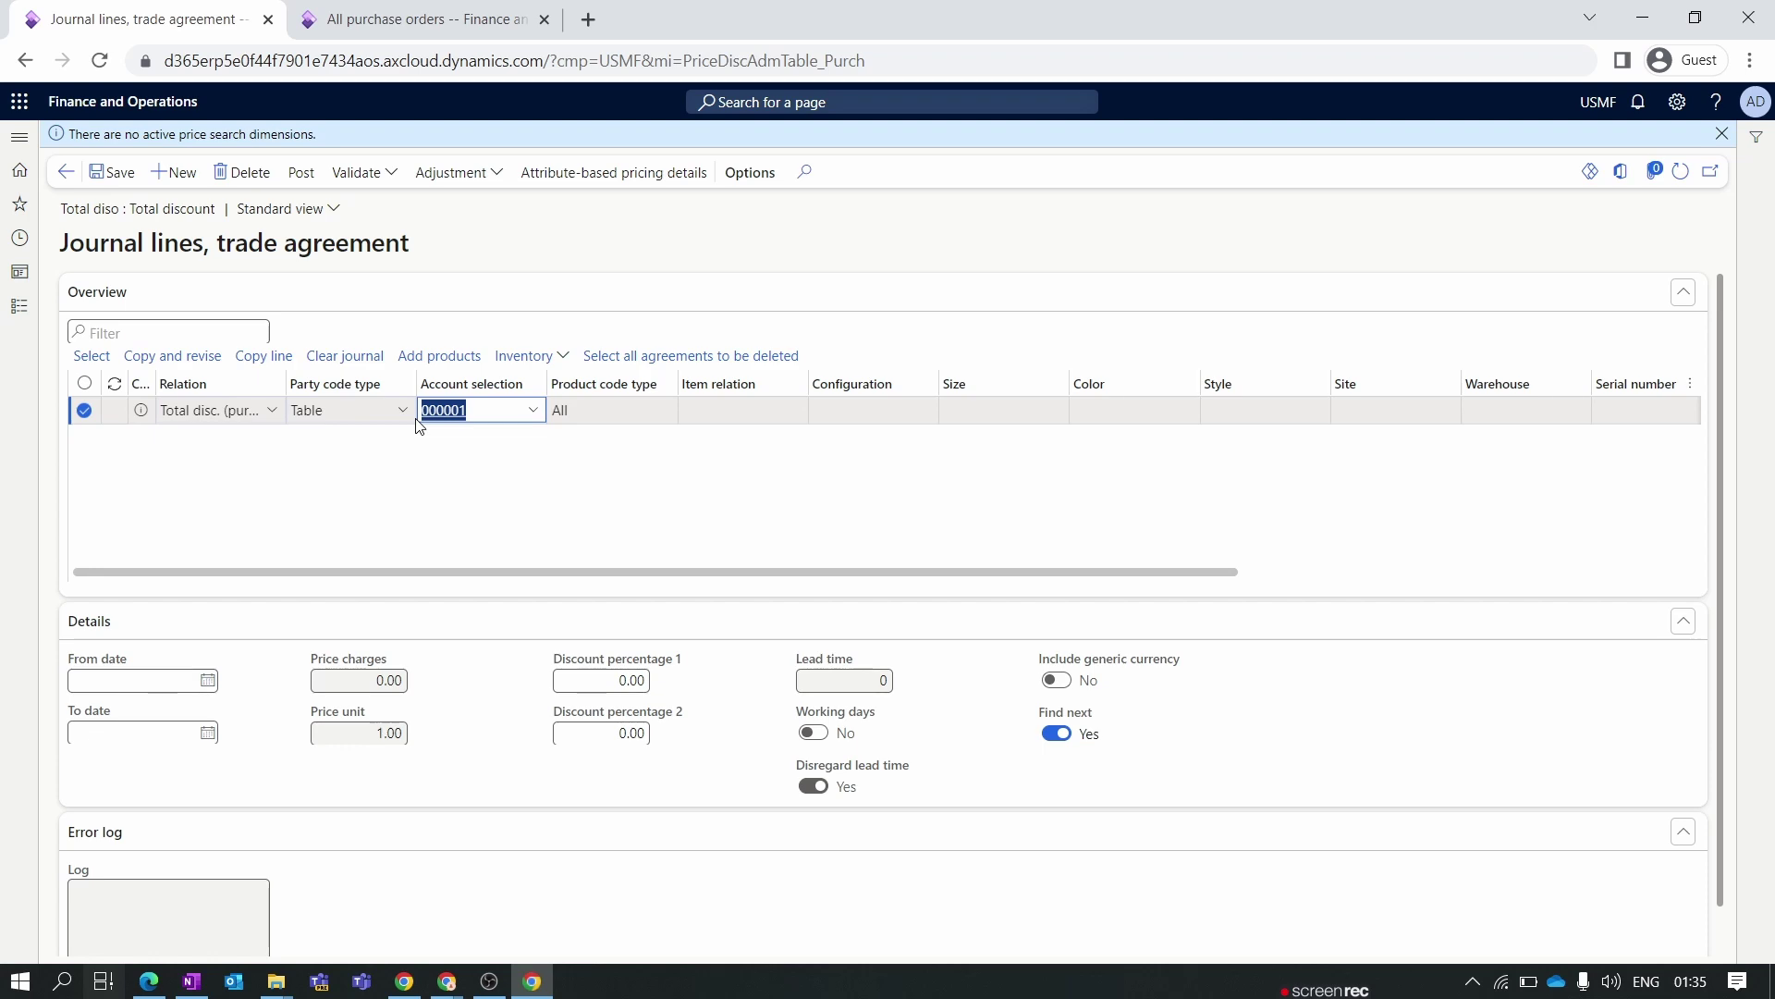
- Set the line to all products with a 50.00 discount percentage 1 and save
left_click(402, 410)
left_click(477, 477)
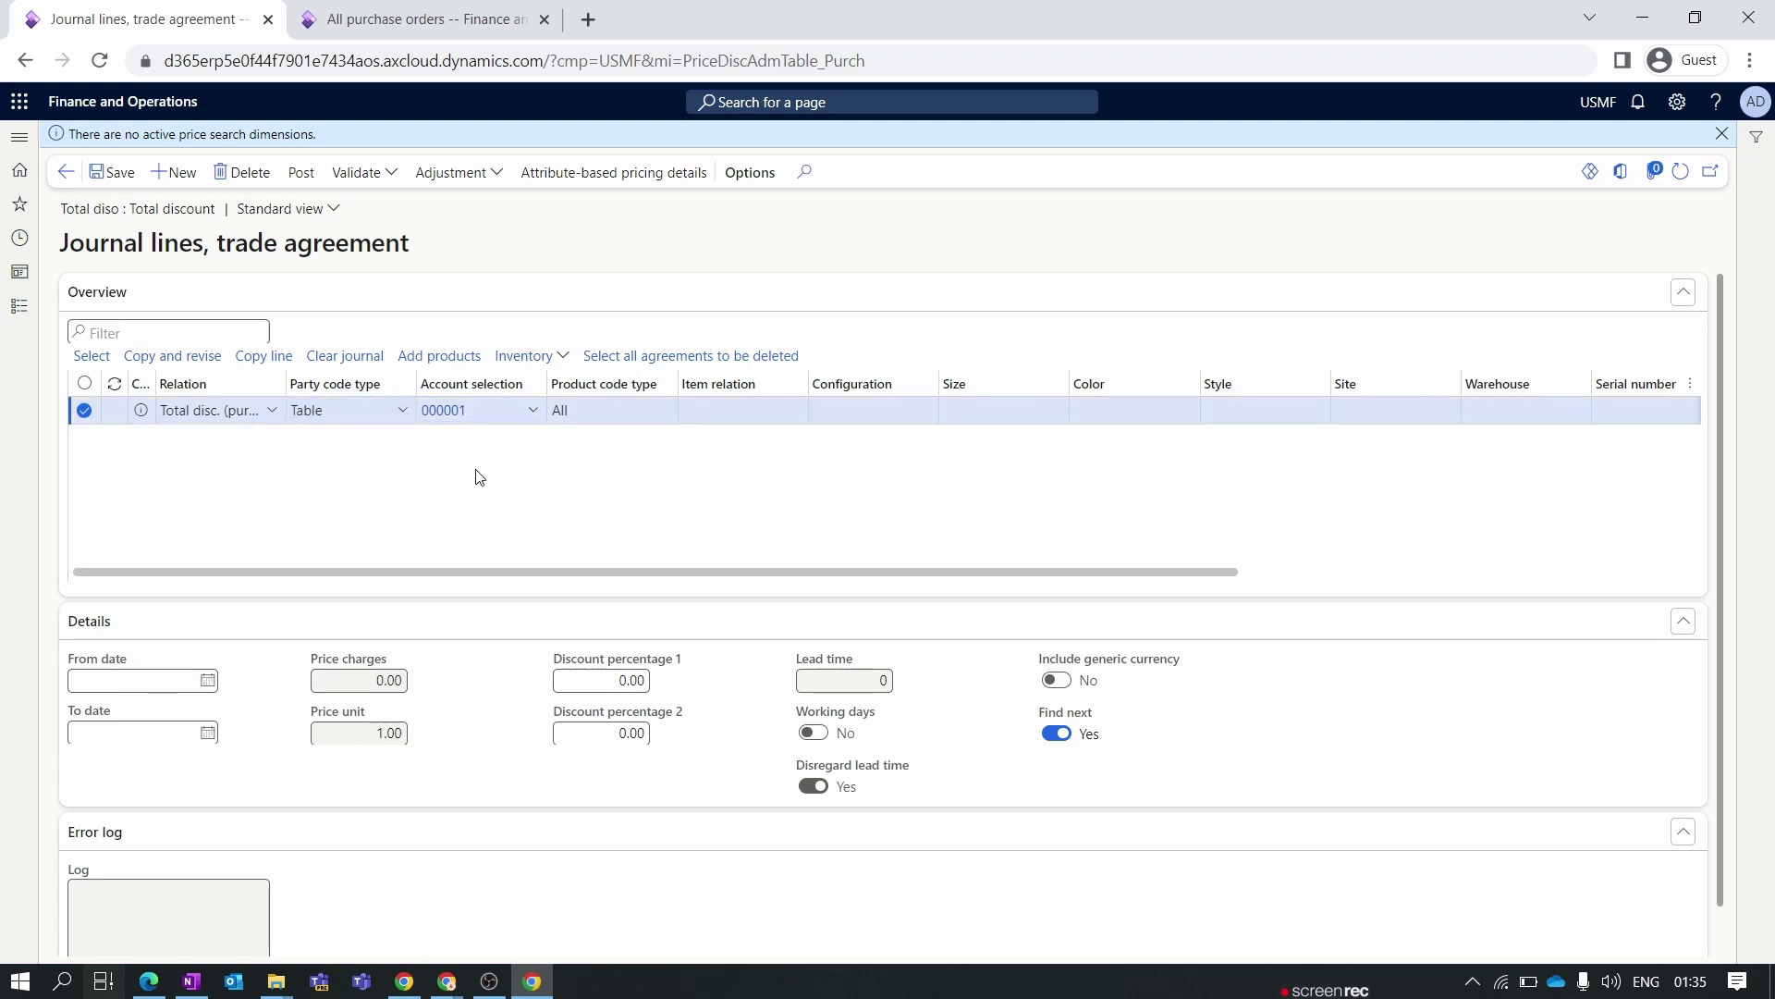
left_click(651, 415)
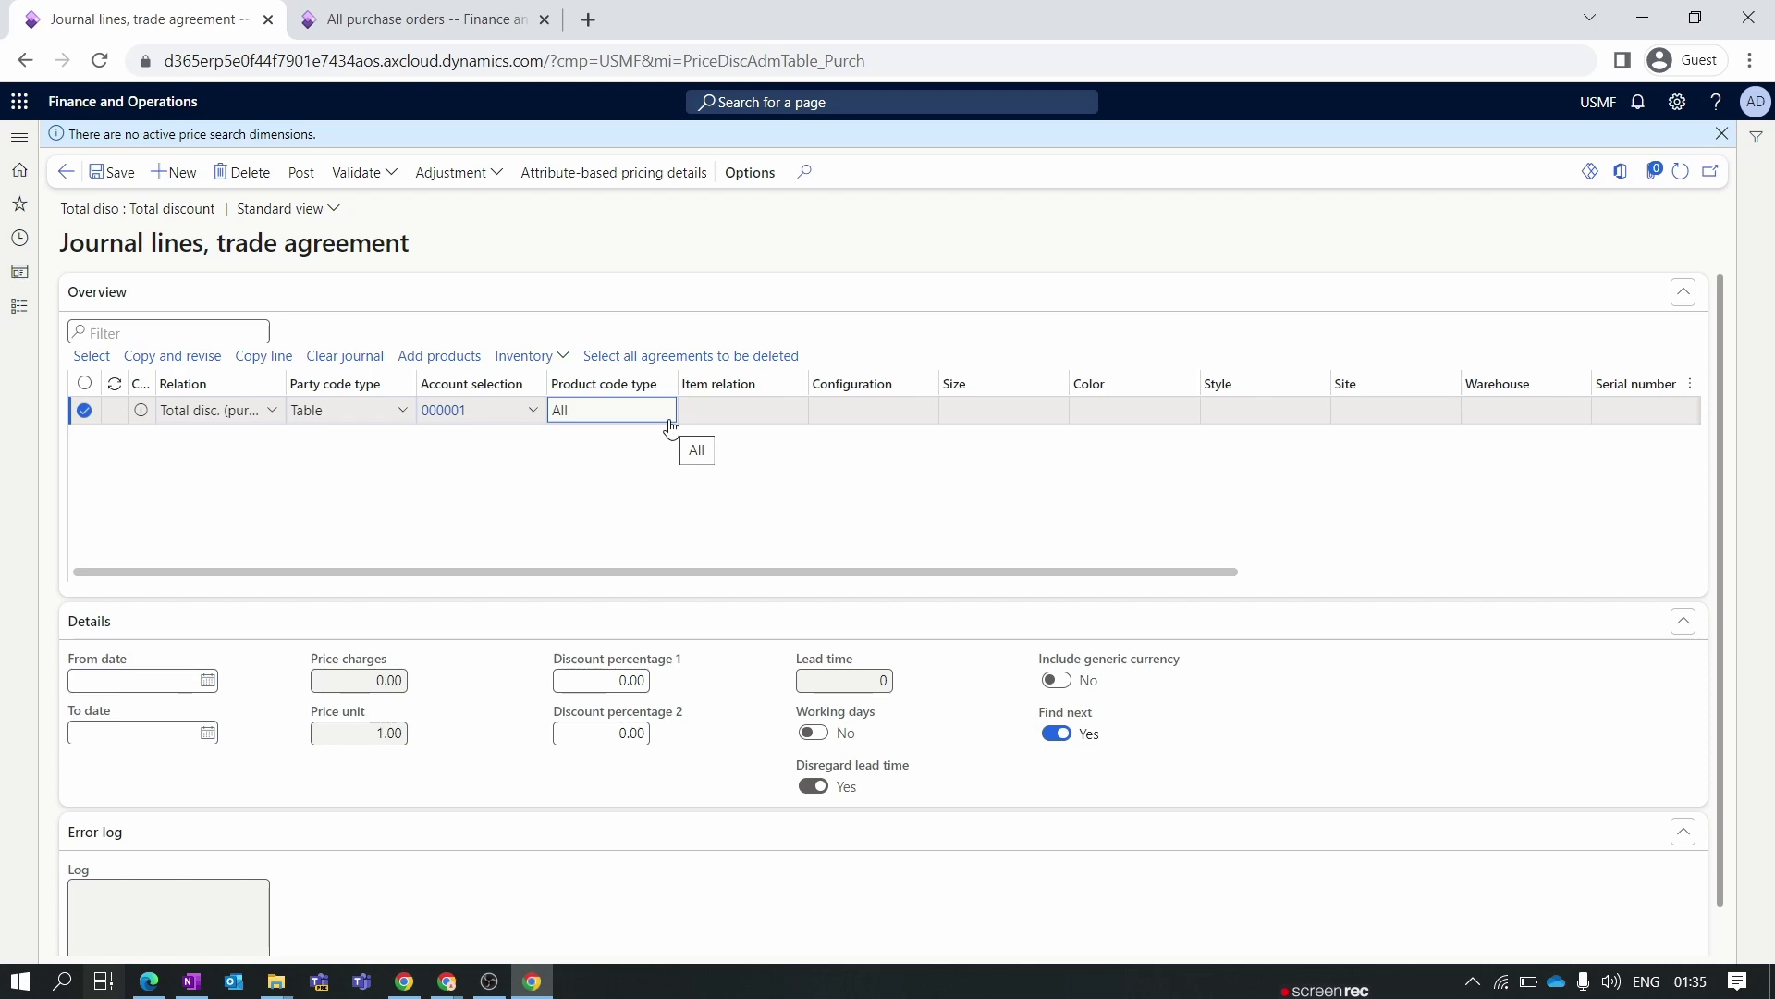
left_click_drag(682, 572, 1006, 573)
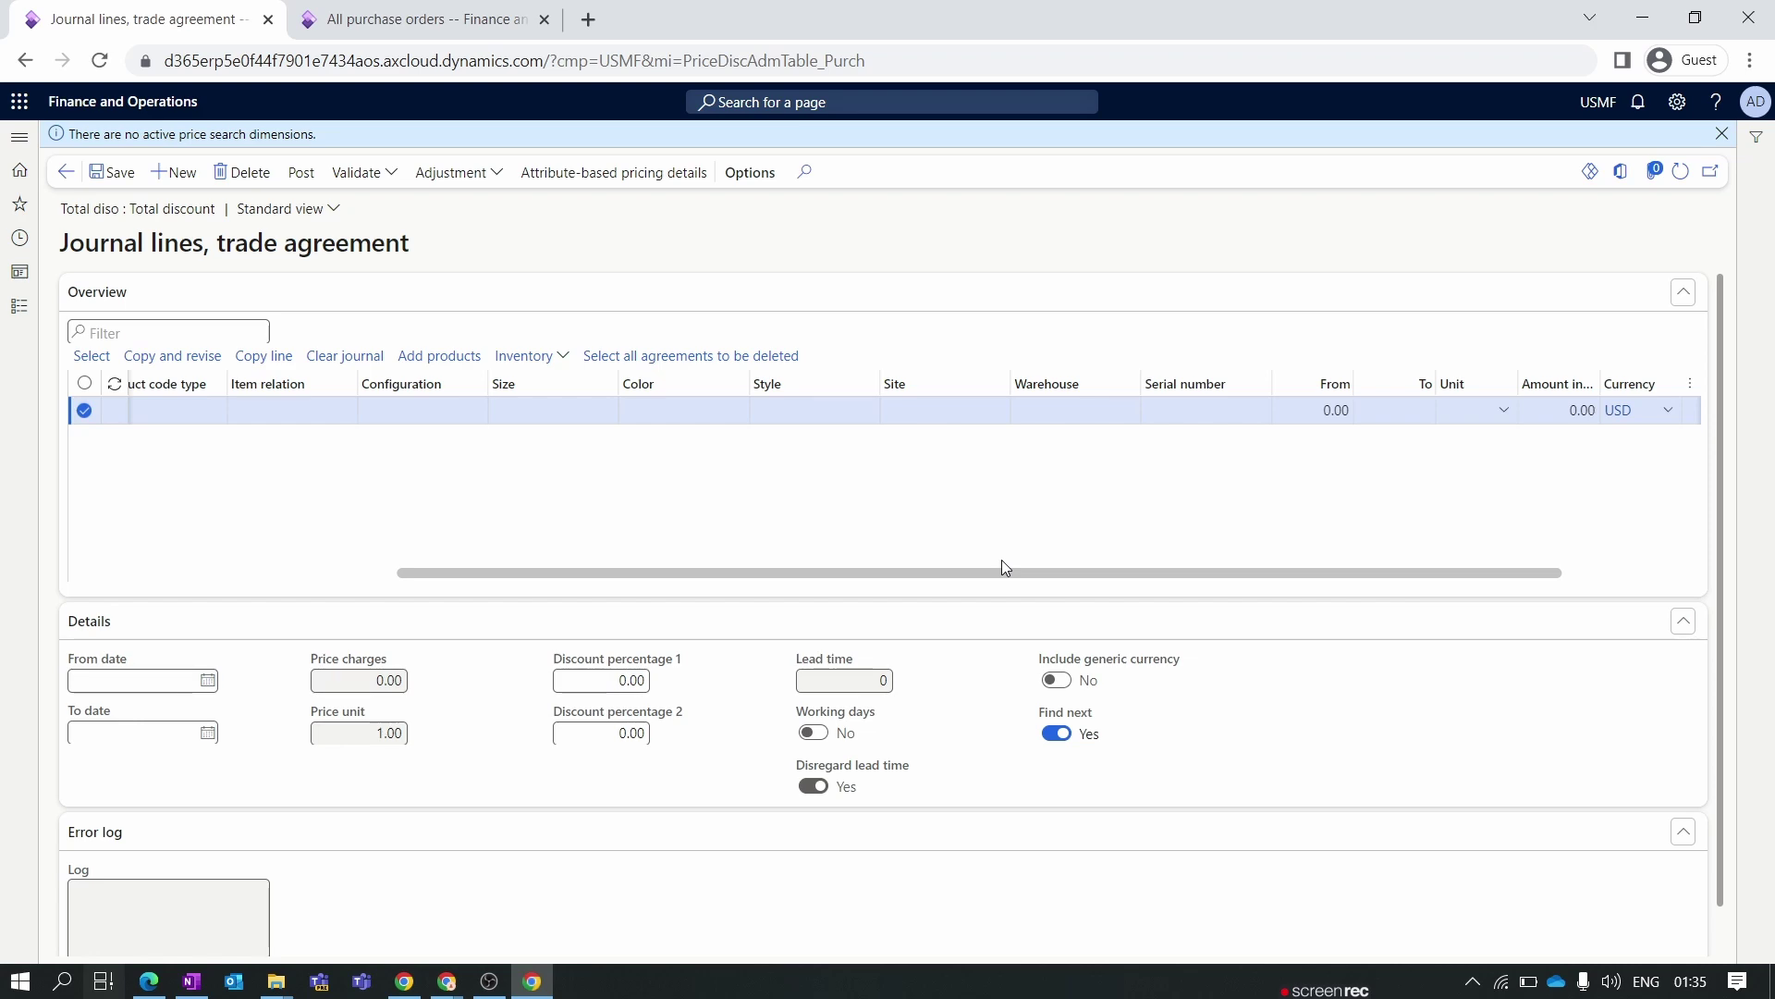
left_click_drag(1003, 573, 682, 573)
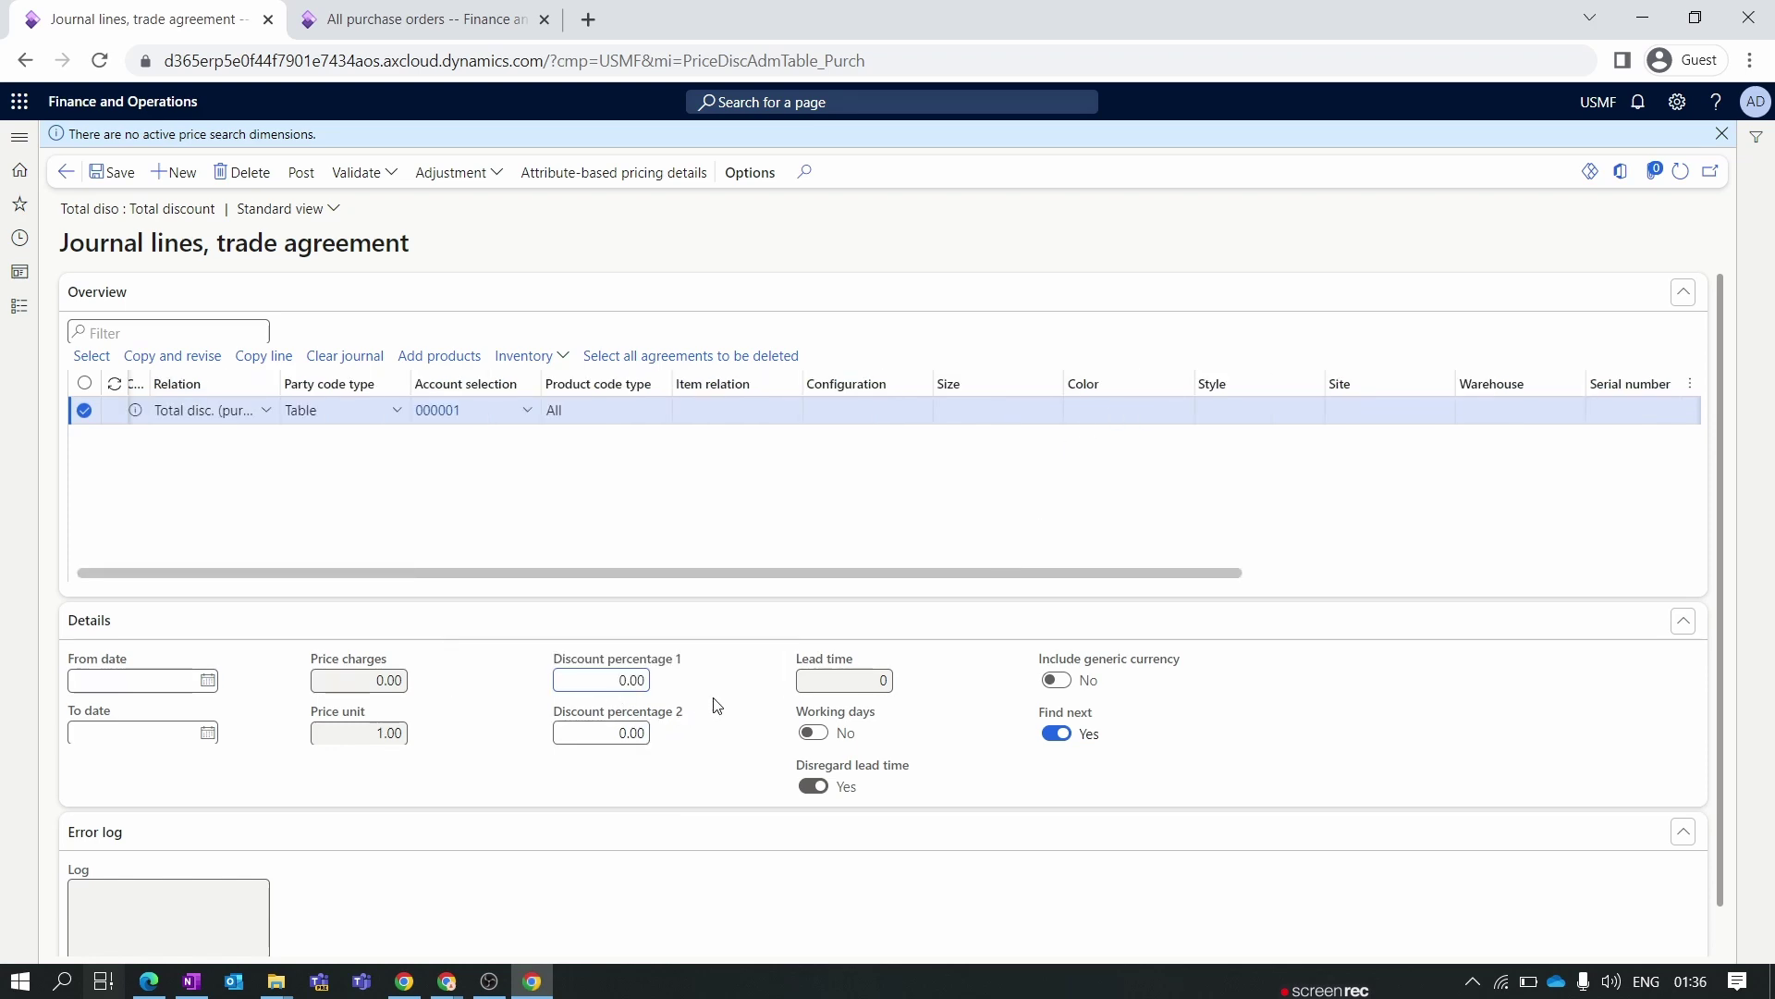
left_click(111, 172)
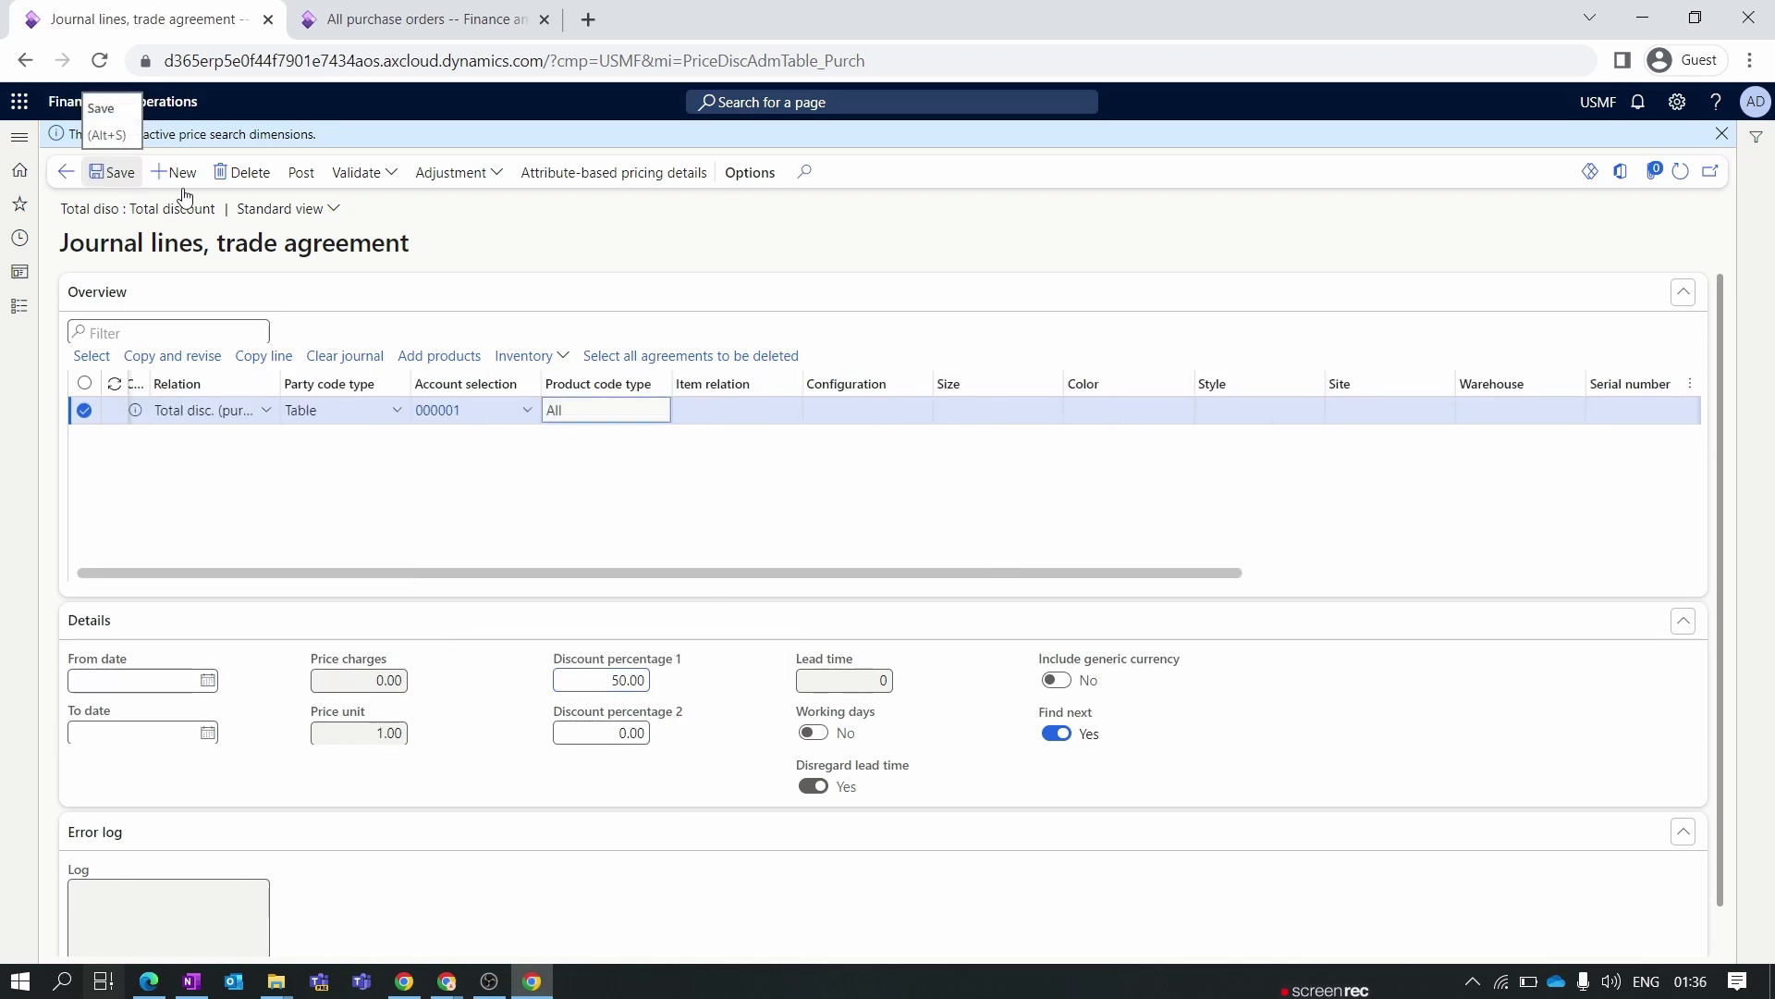
- Validate the selected line and post the discount journal
left_click(384, 176)
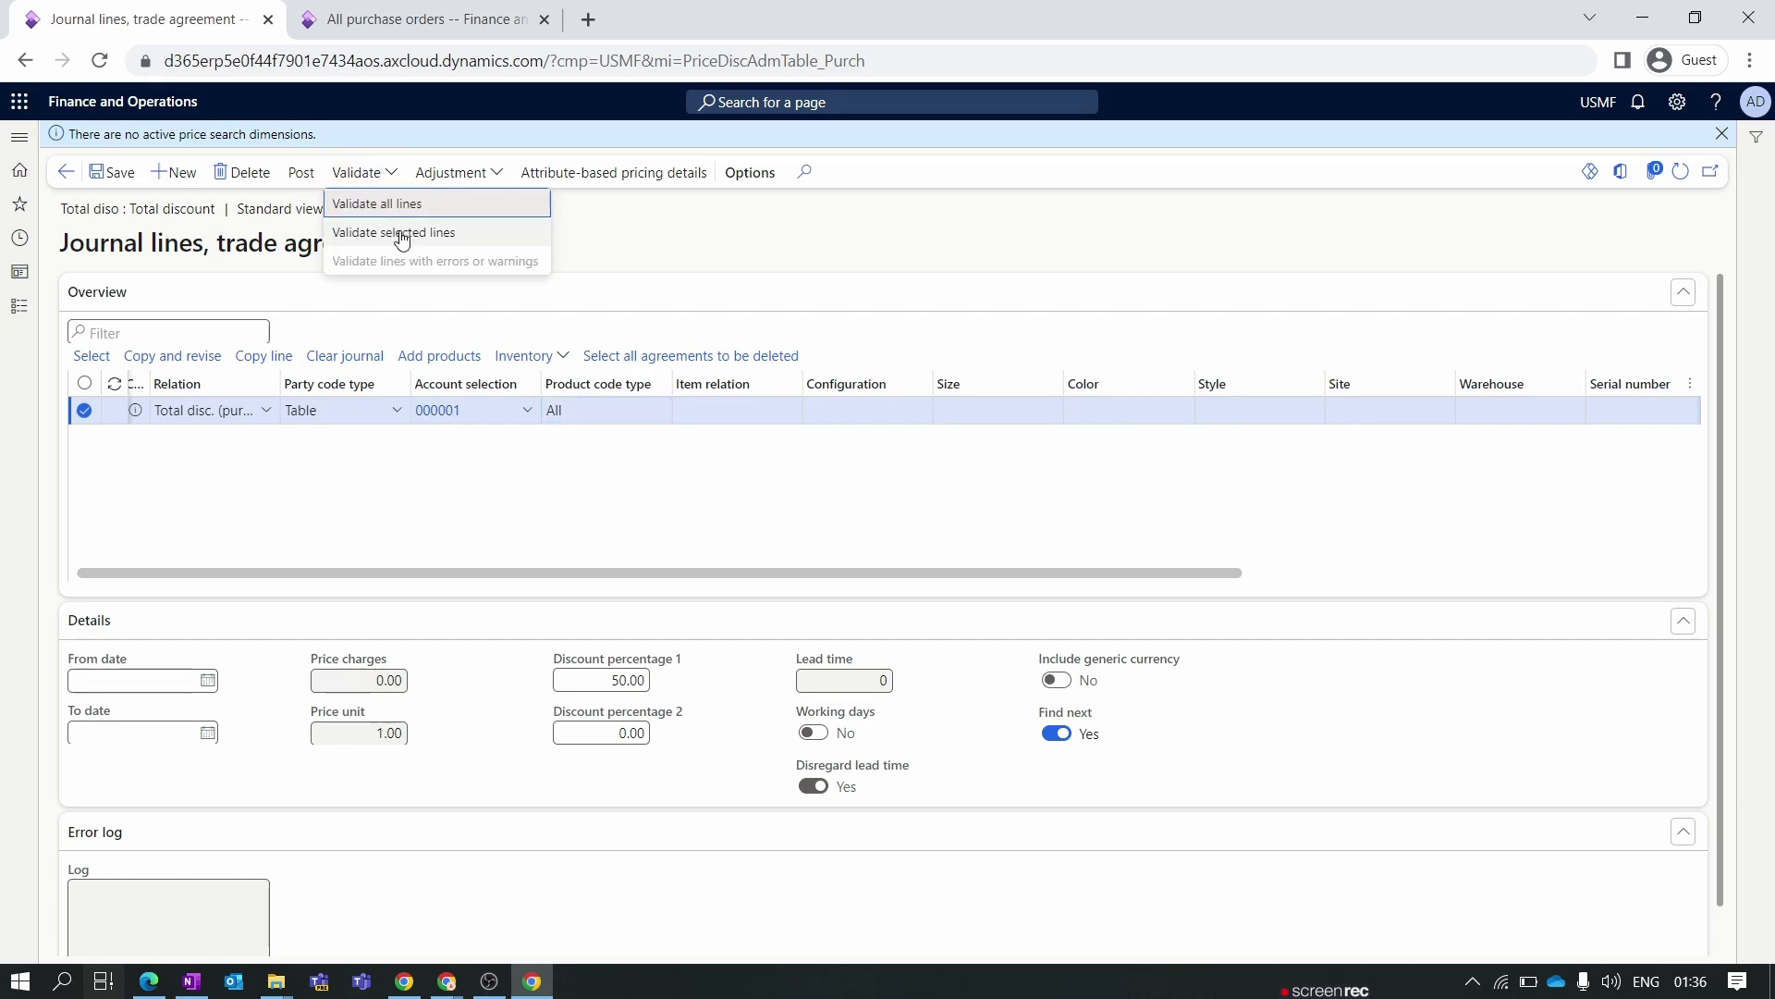
left_click(396, 227)
left_click(1666, 927)
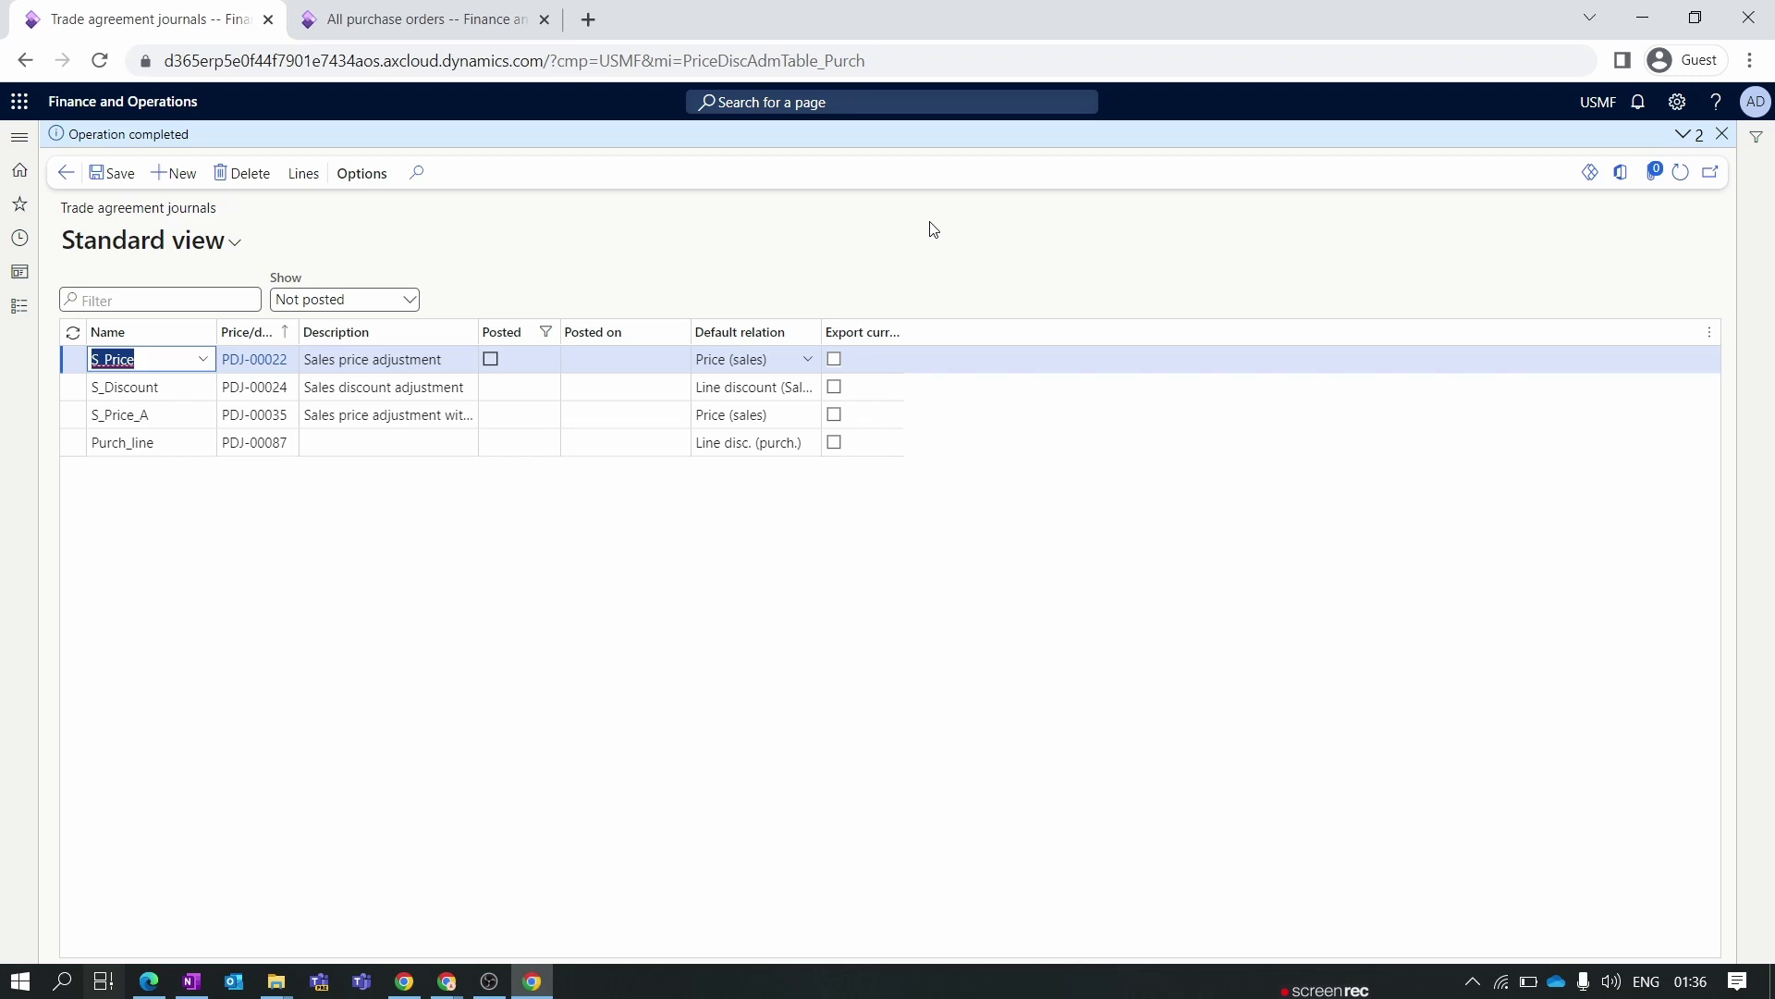
- Go to Product information management > Products > Released products
left_click(19, 305)
scroll(120, 694, "down", 5)
left_click(93, 886)
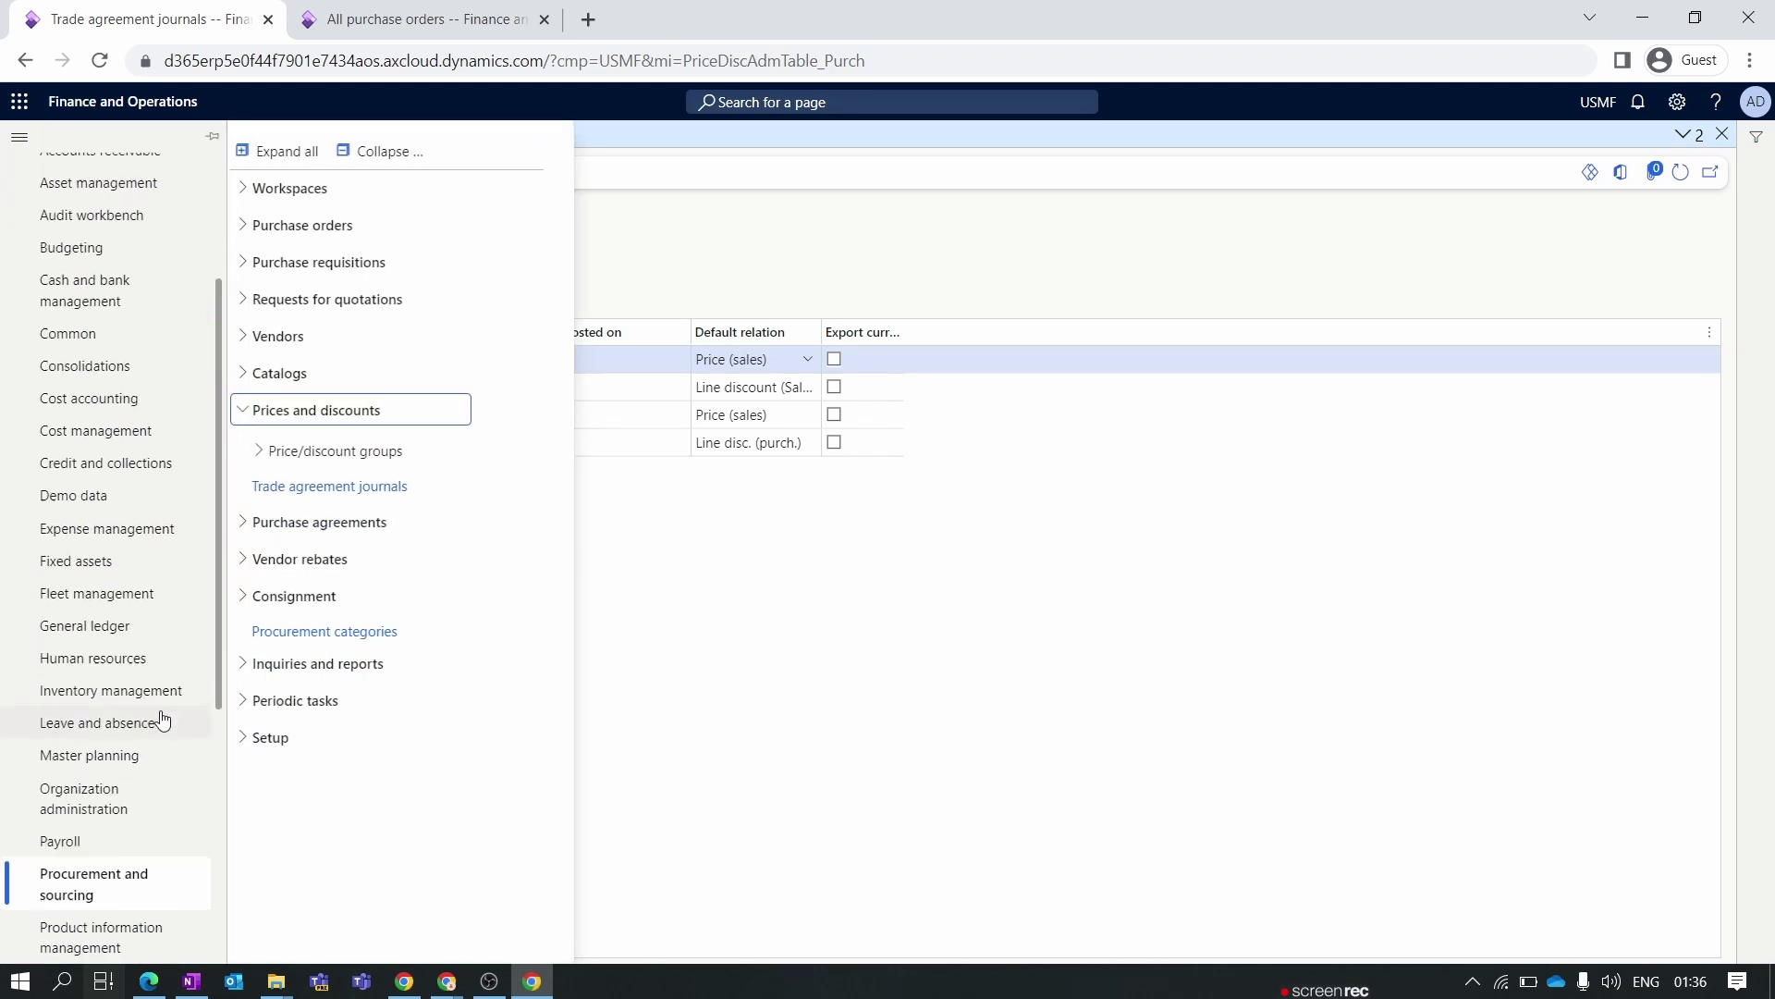
scroll(157, 751, "down", 3)
left_click(137, 581)
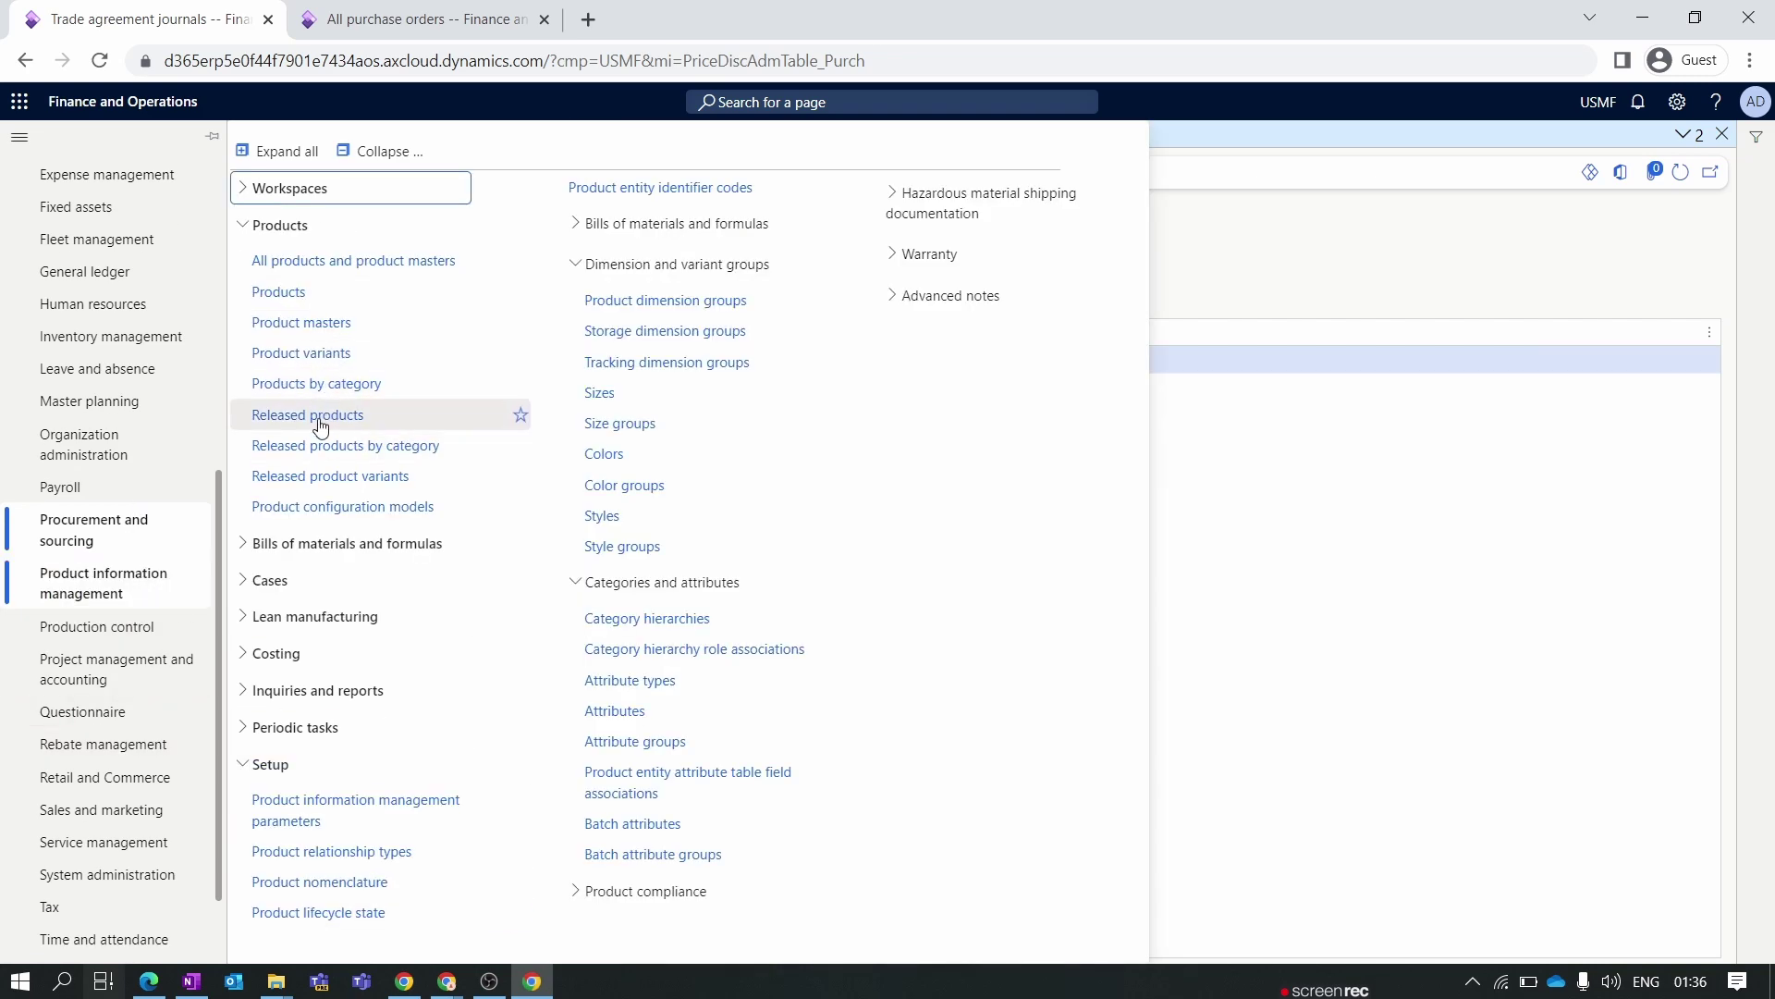
left_click(504, 414)
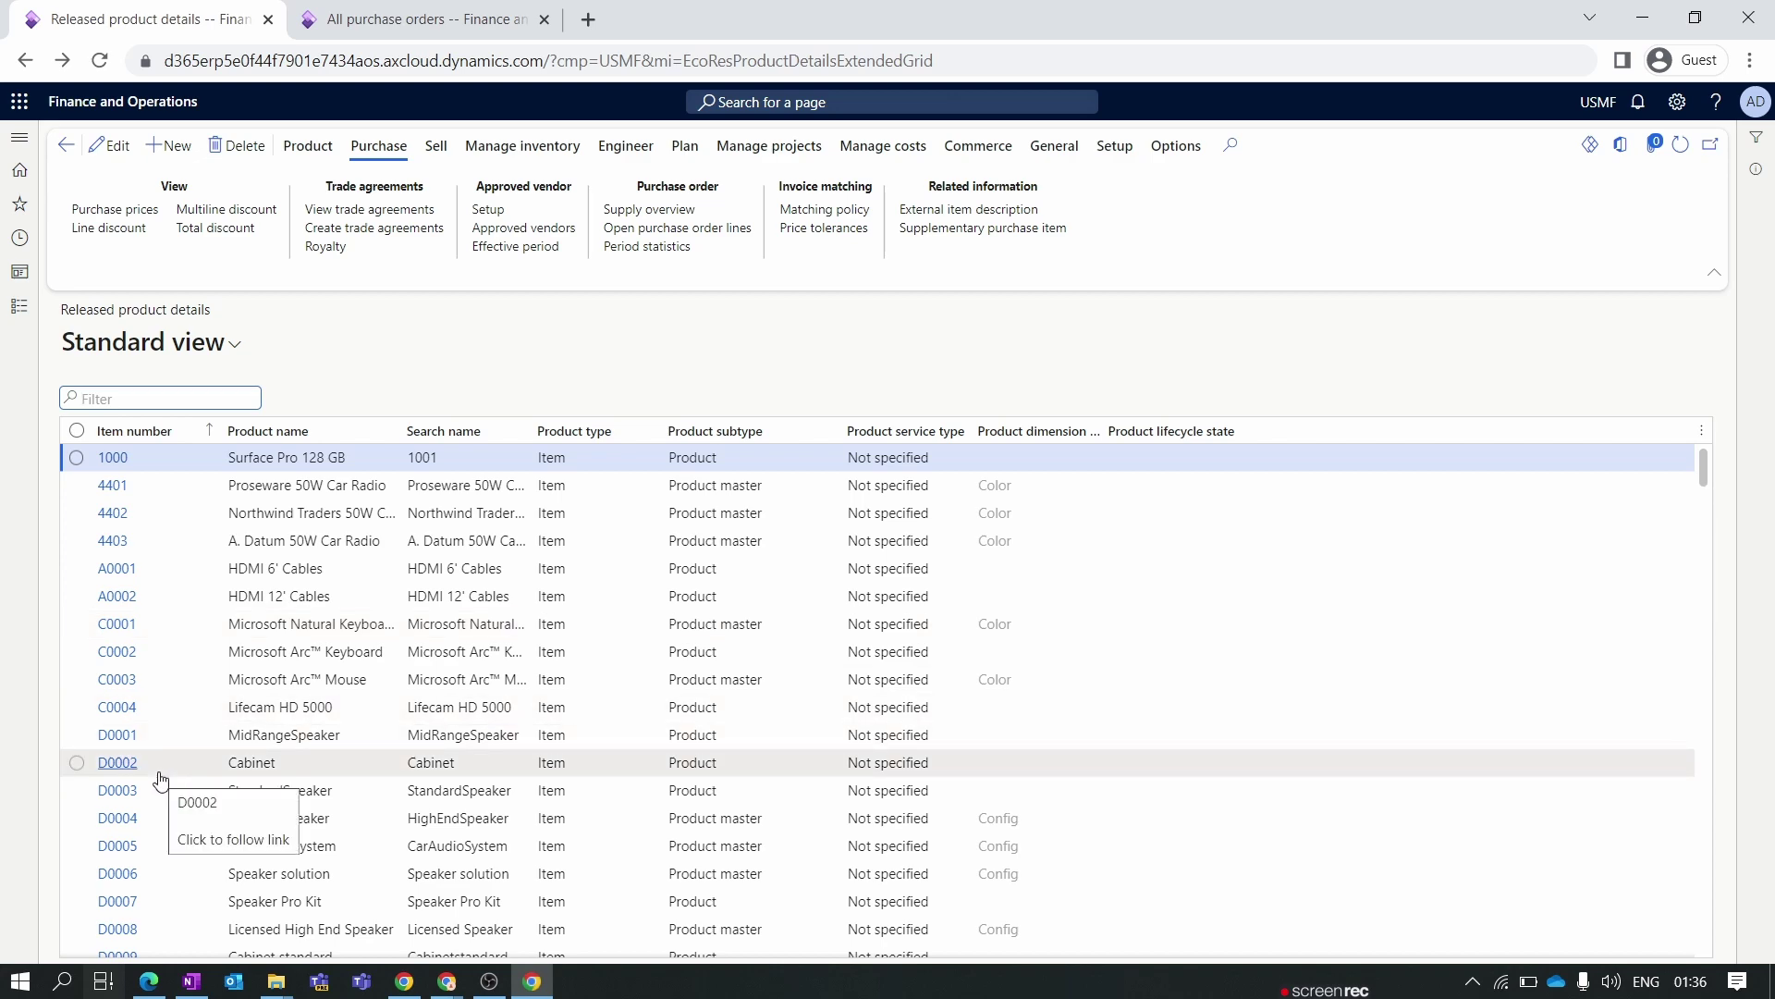
- Keep Total discount enabled for MidRangeSpeaker D0001, then return to All purchase orders
left_click(118, 735)
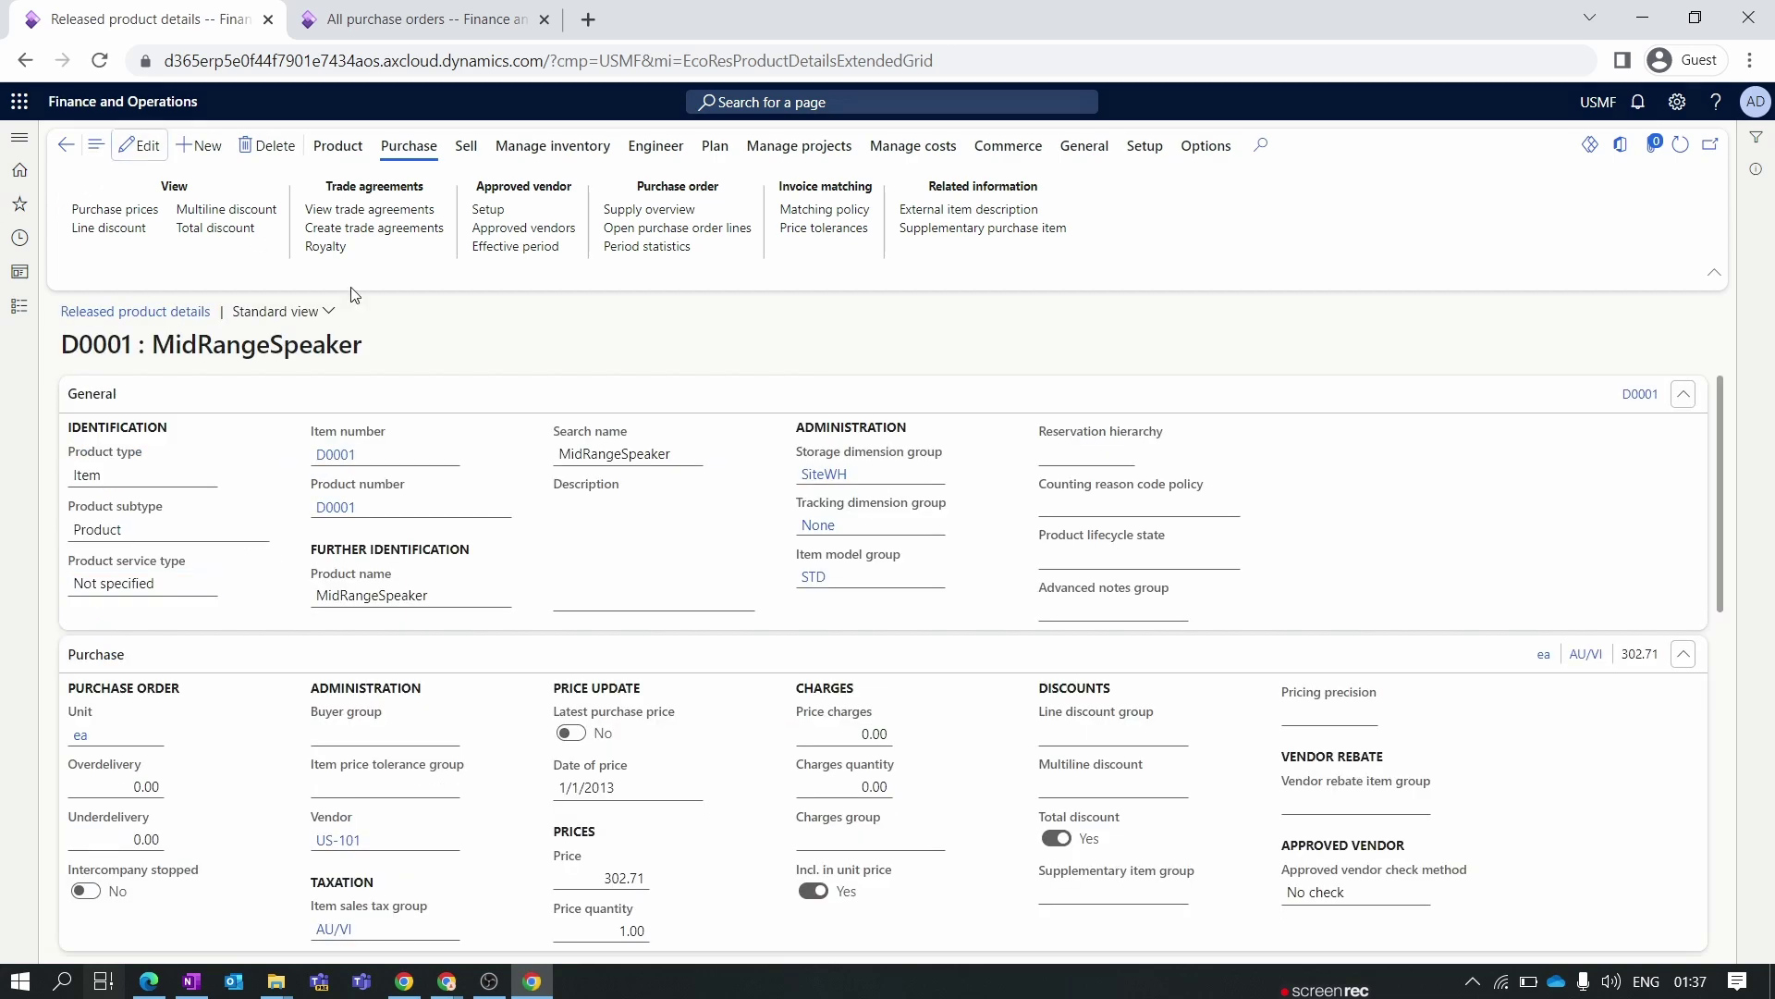
left_click(1057, 838)
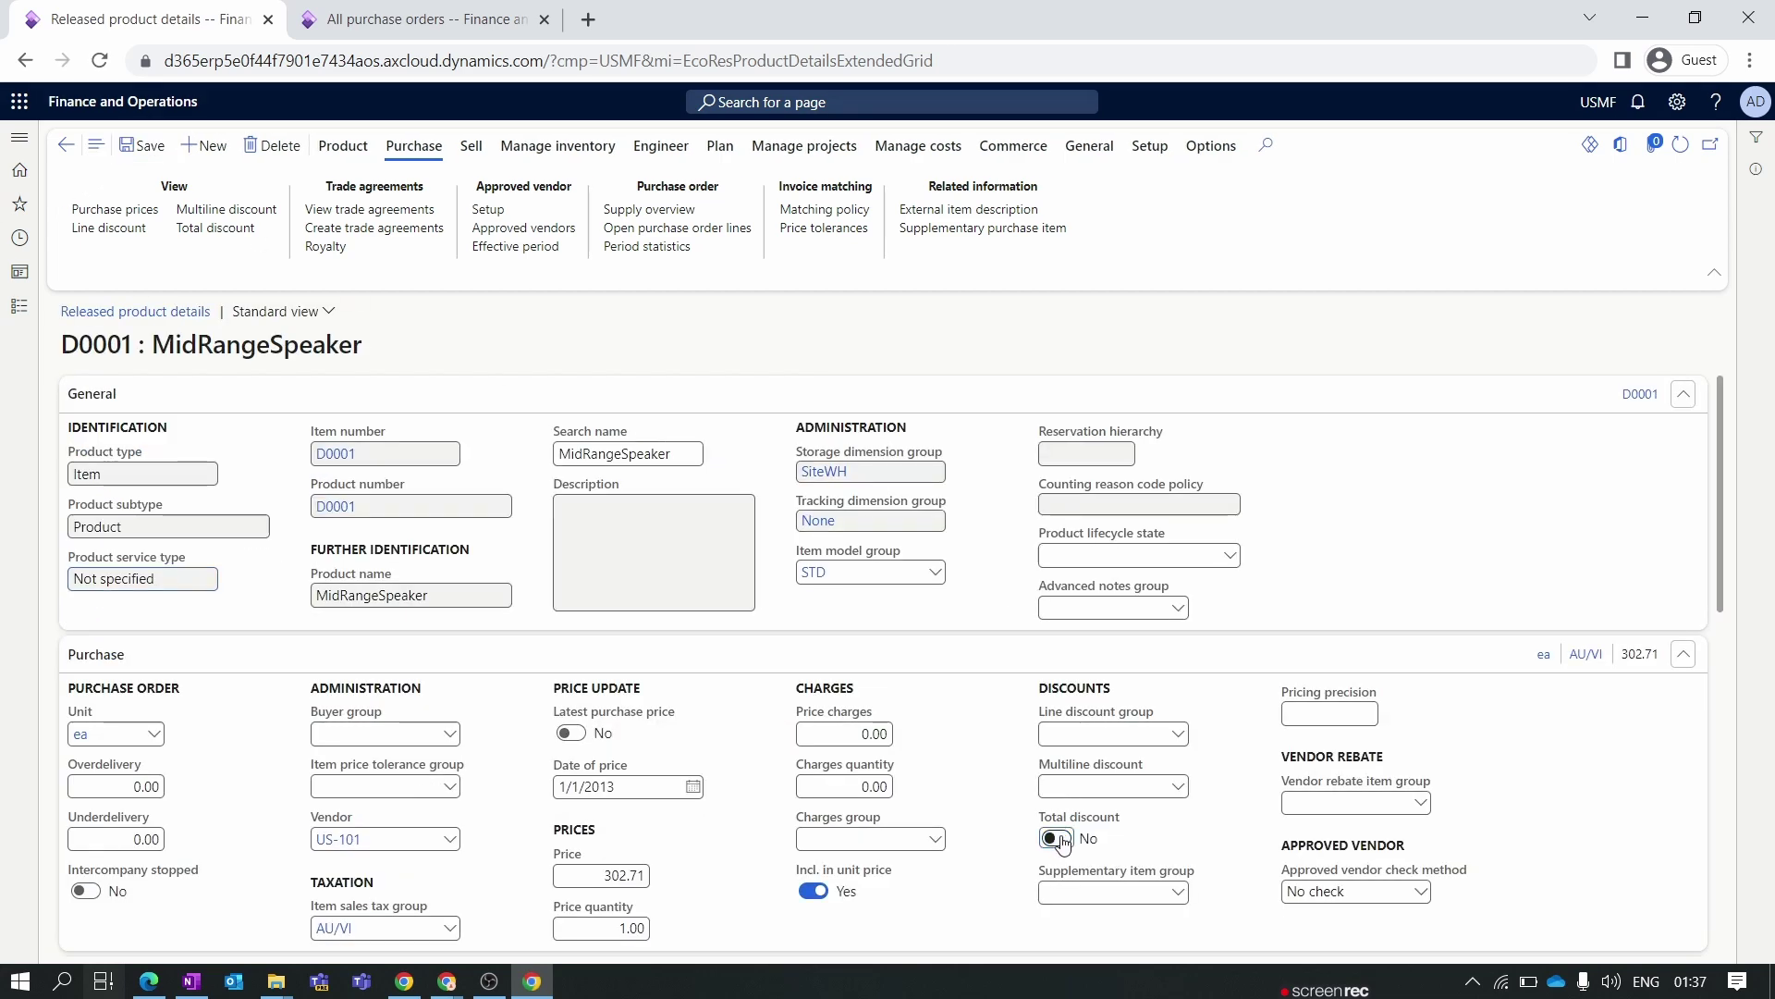
left_click(1057, 838)
key("ctrl+Tab")
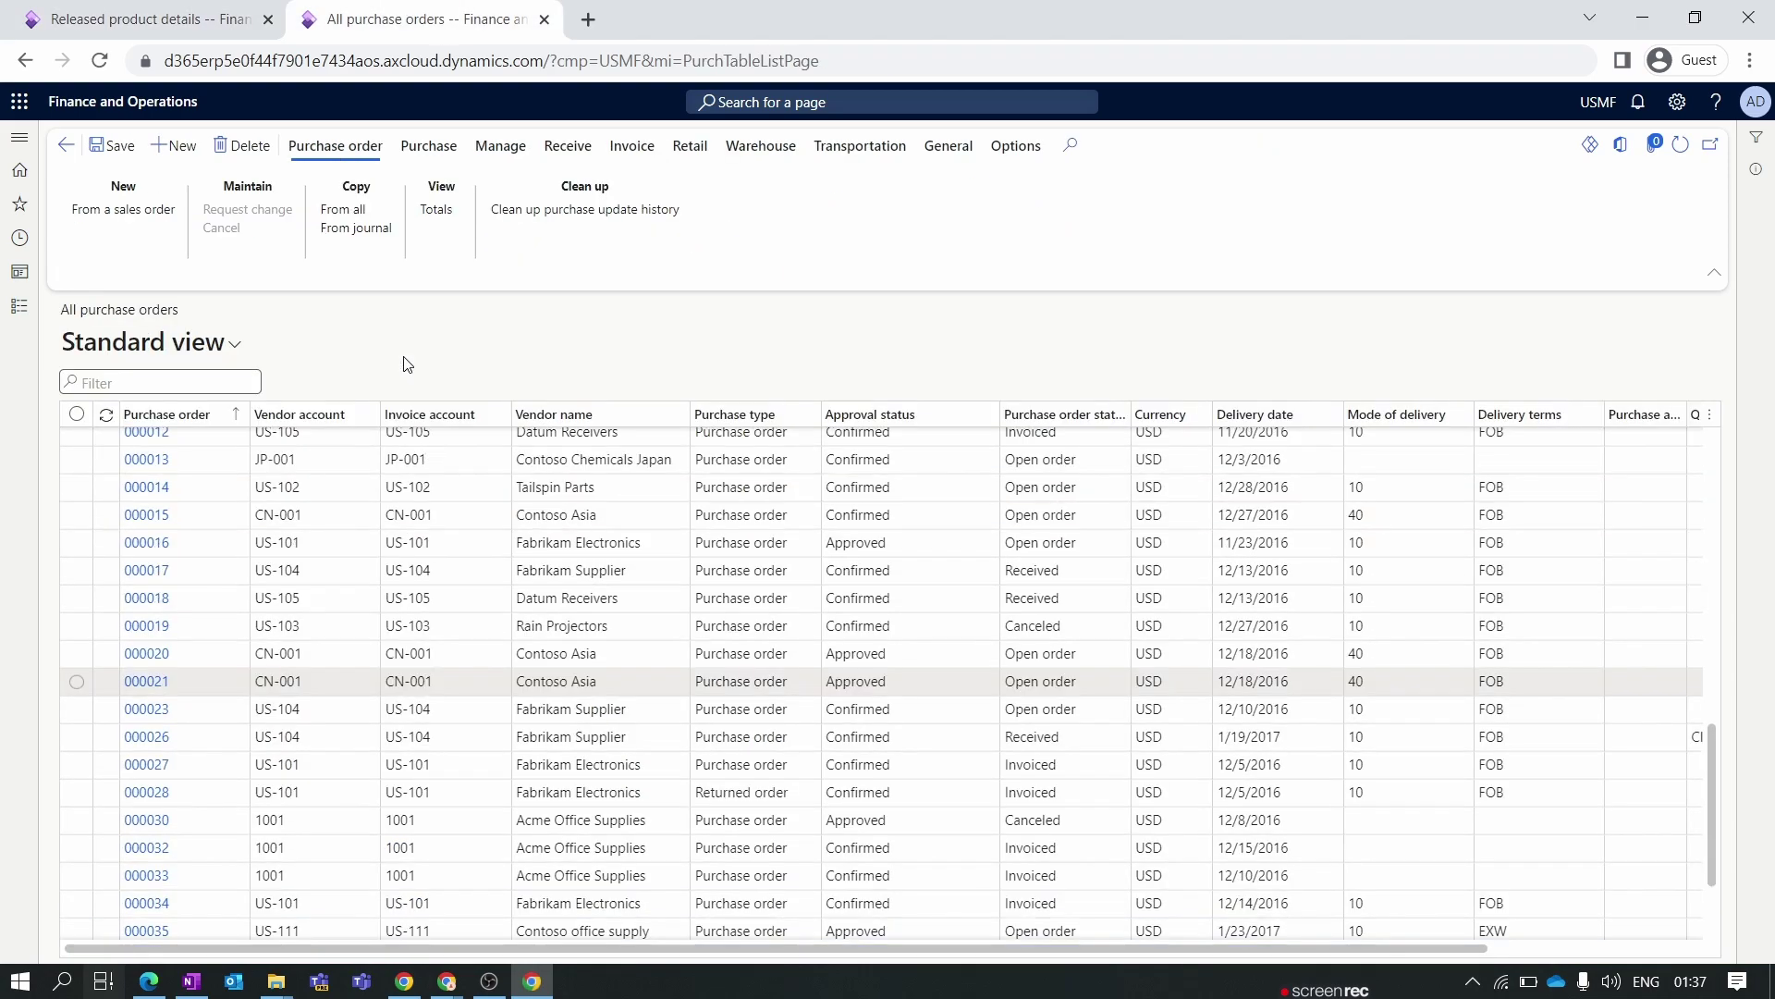
- Create a purchase order for vendor PVS LTD (000001) with warehouse 12
left_click(173, 146)
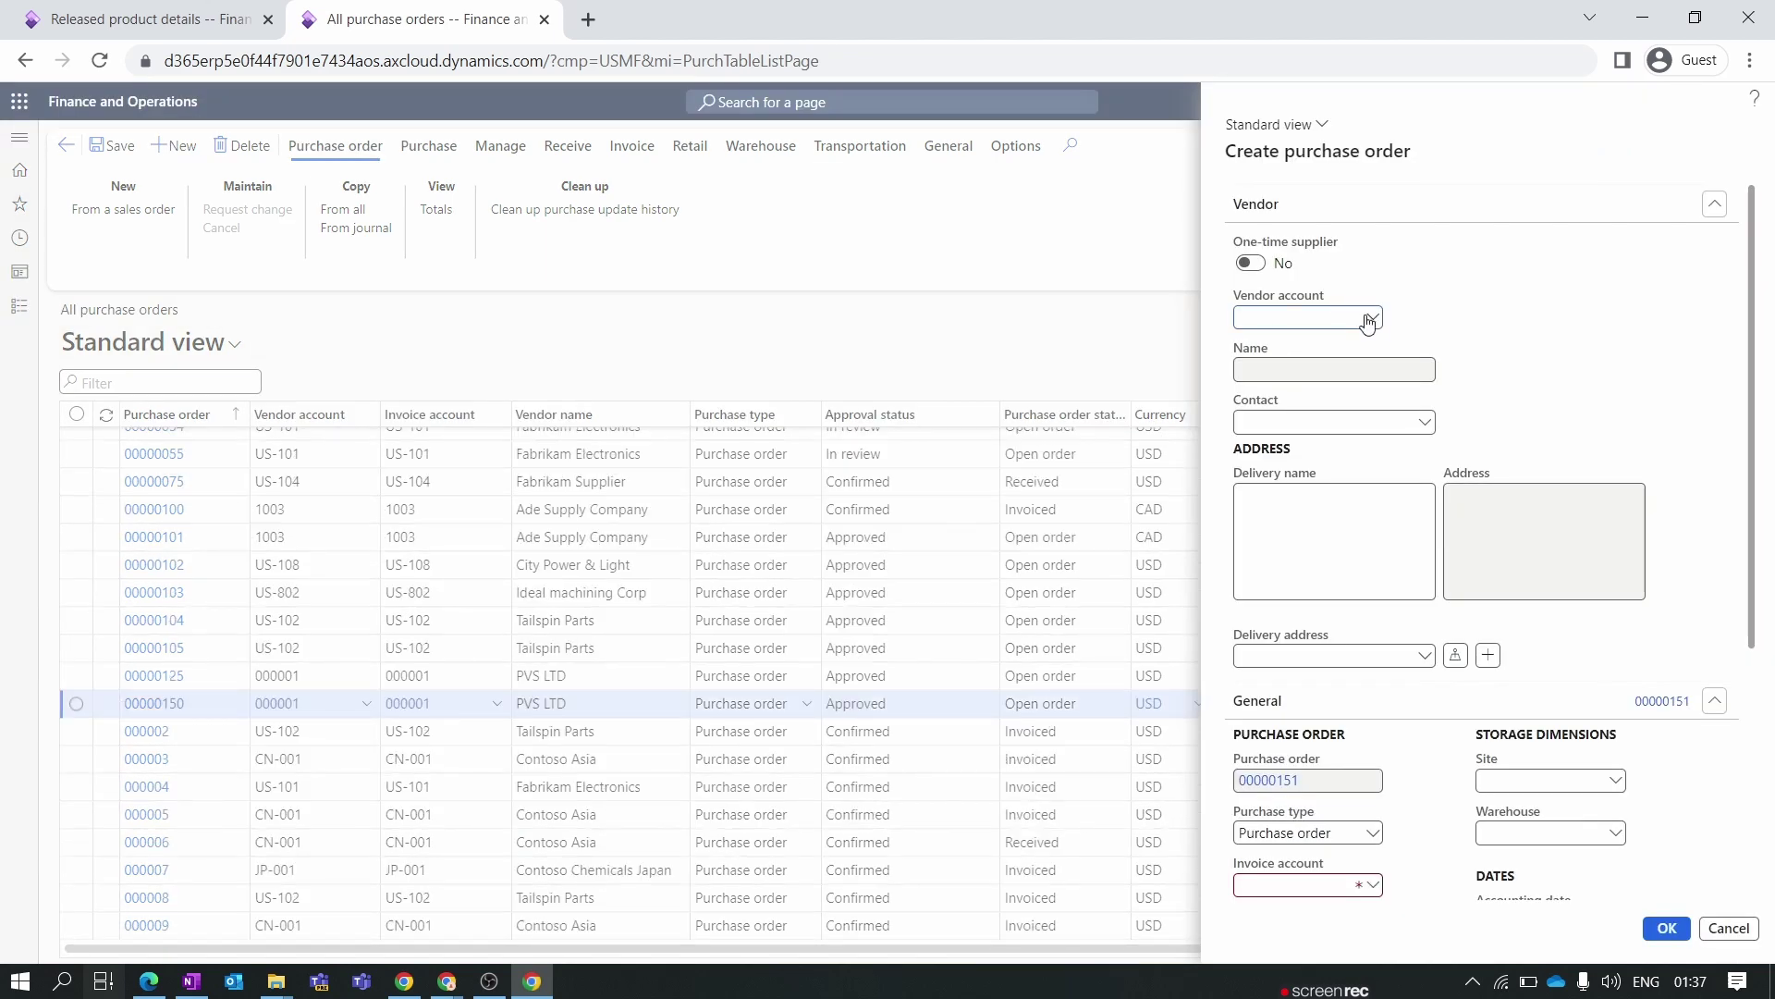
left_click(1369, 319)
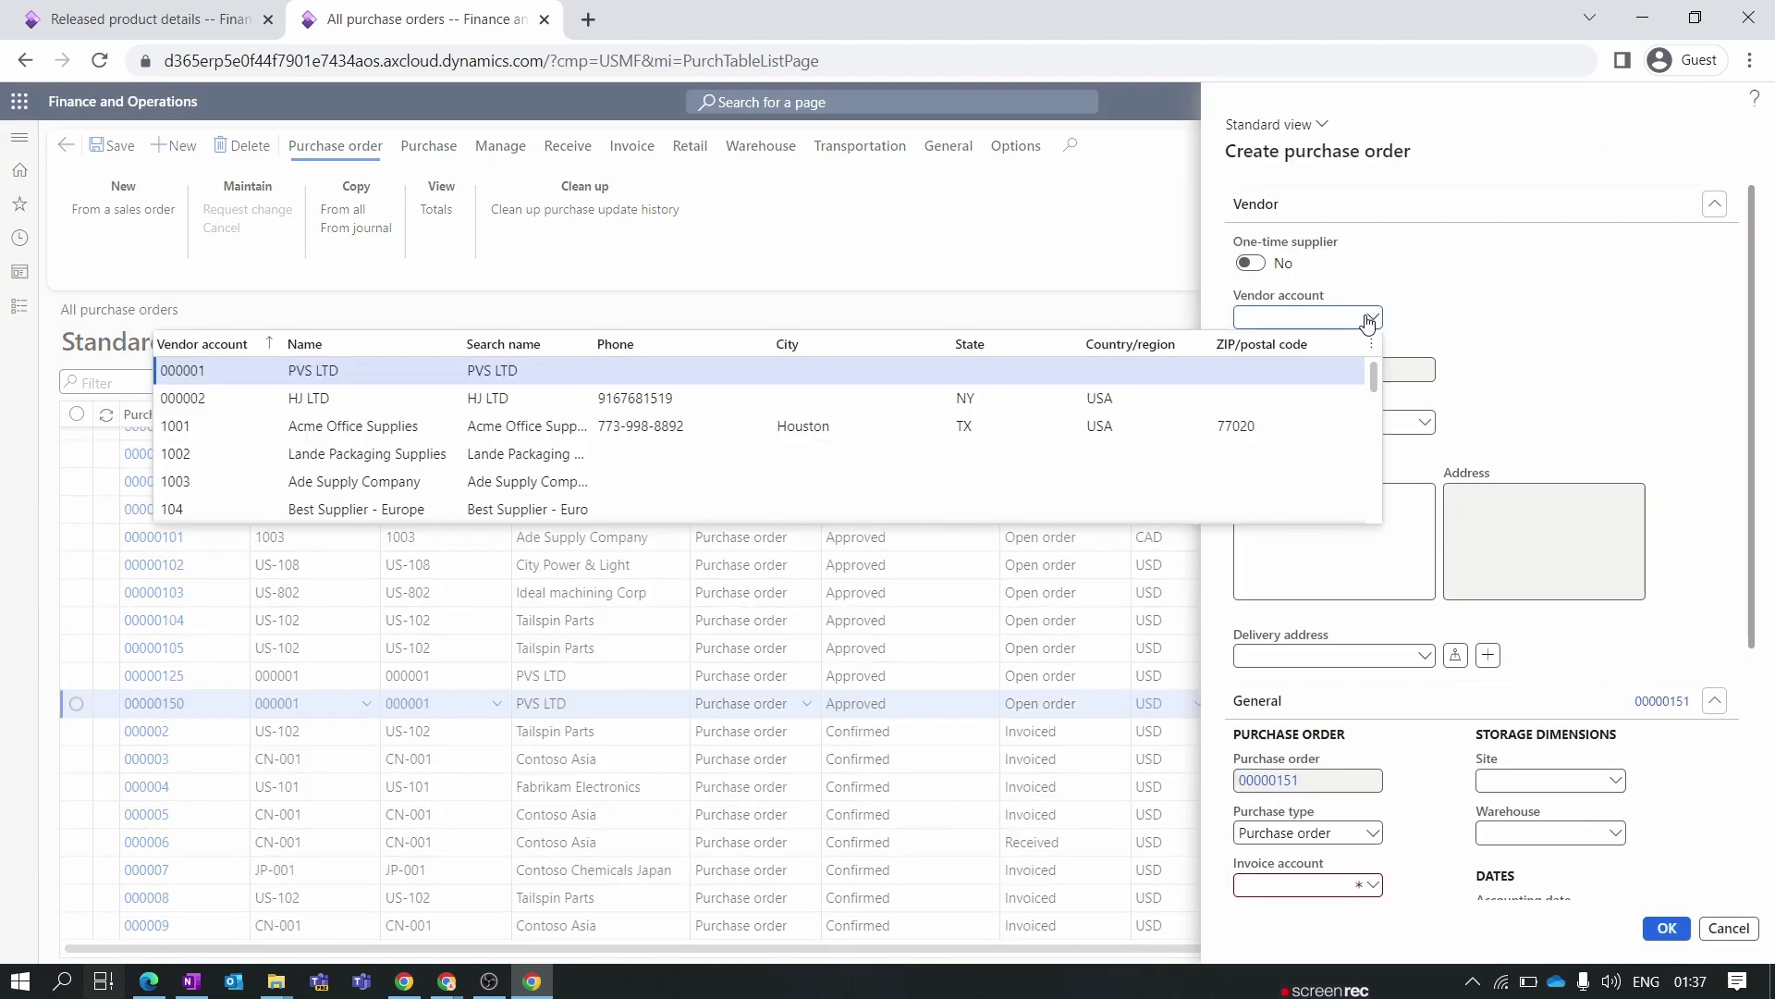
left_click(356, 370)
scroll(1542, 485, "down", 4)
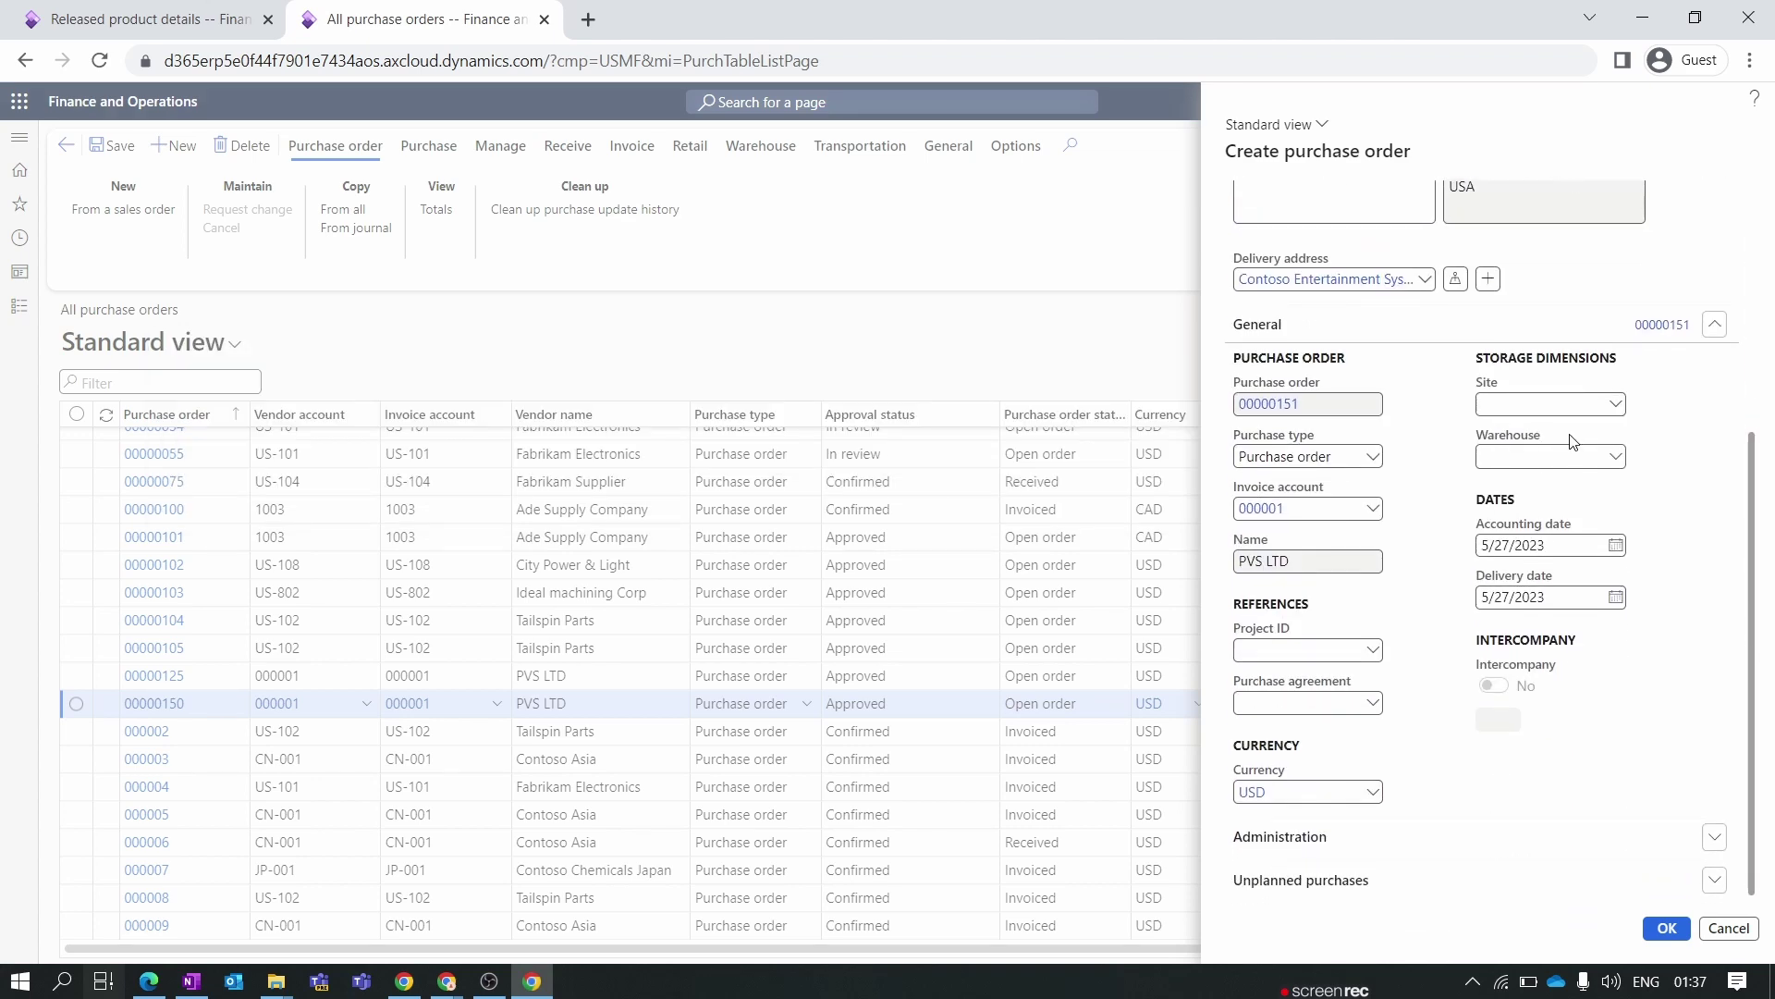
left_click(1615, 458)
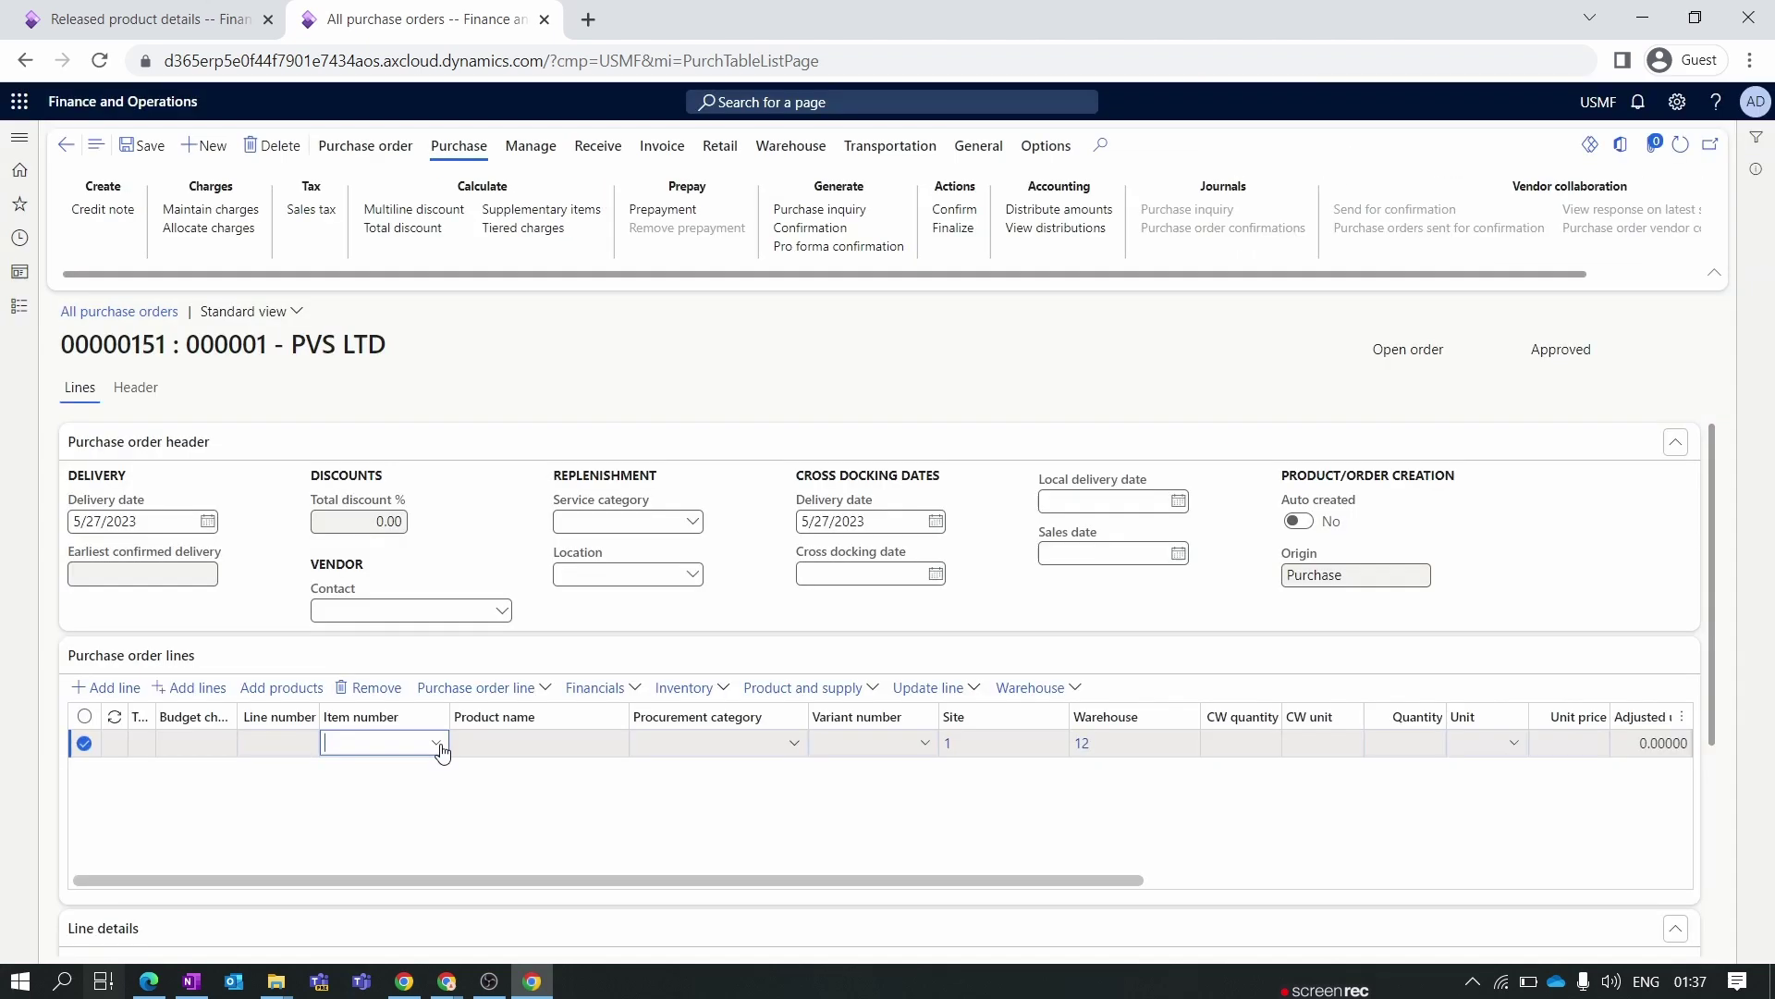
left_click(438, 745)
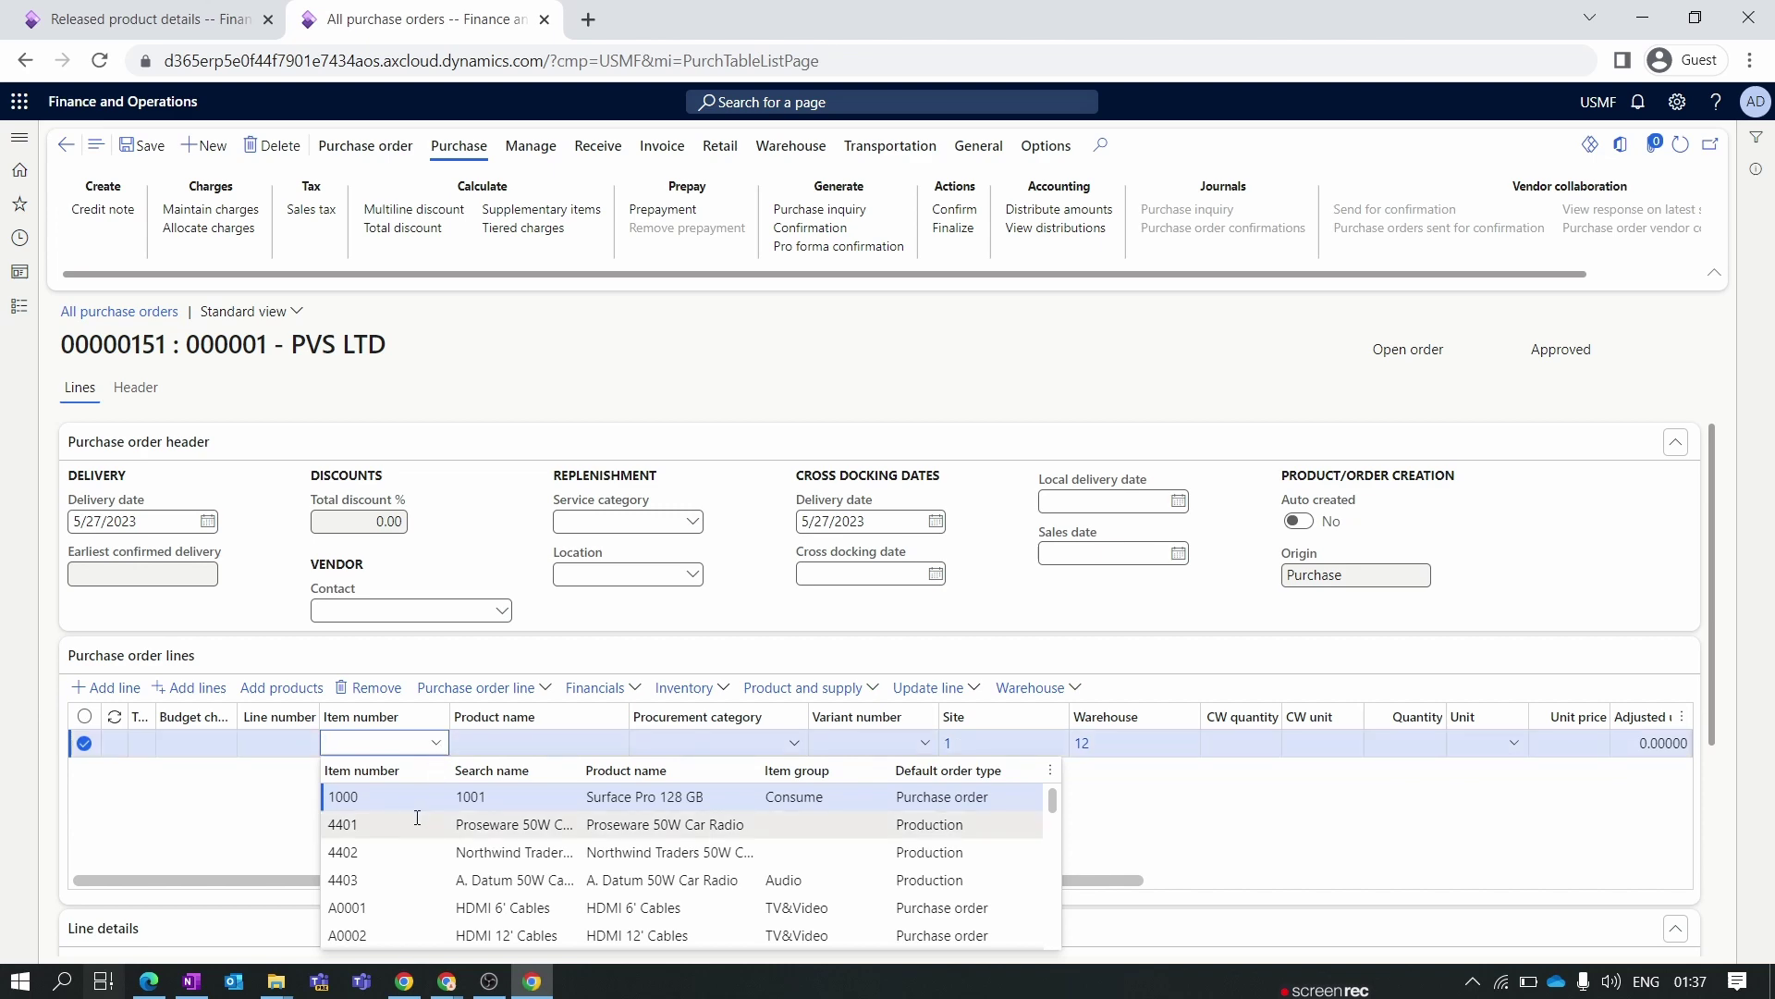
- Add item D0001 MidRangeSpeaker to the order line and check its 302.71 price
scroll(413, 901, "down", 3)
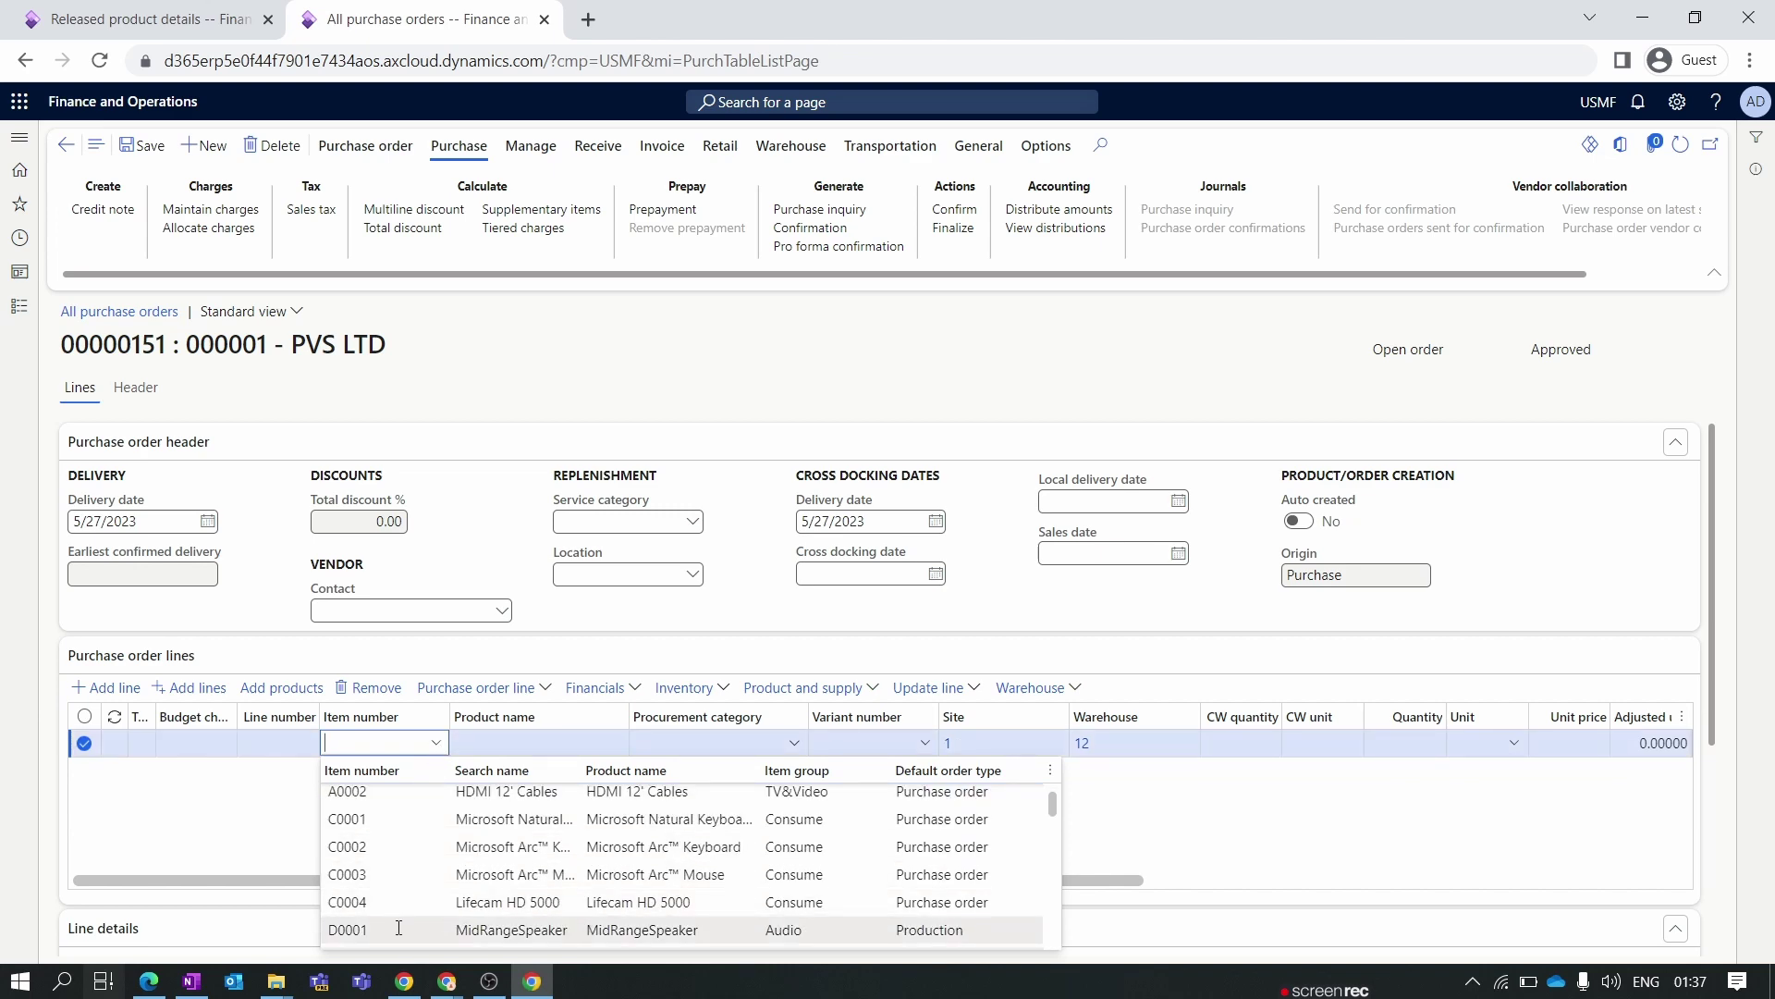
left_click(401, 930)
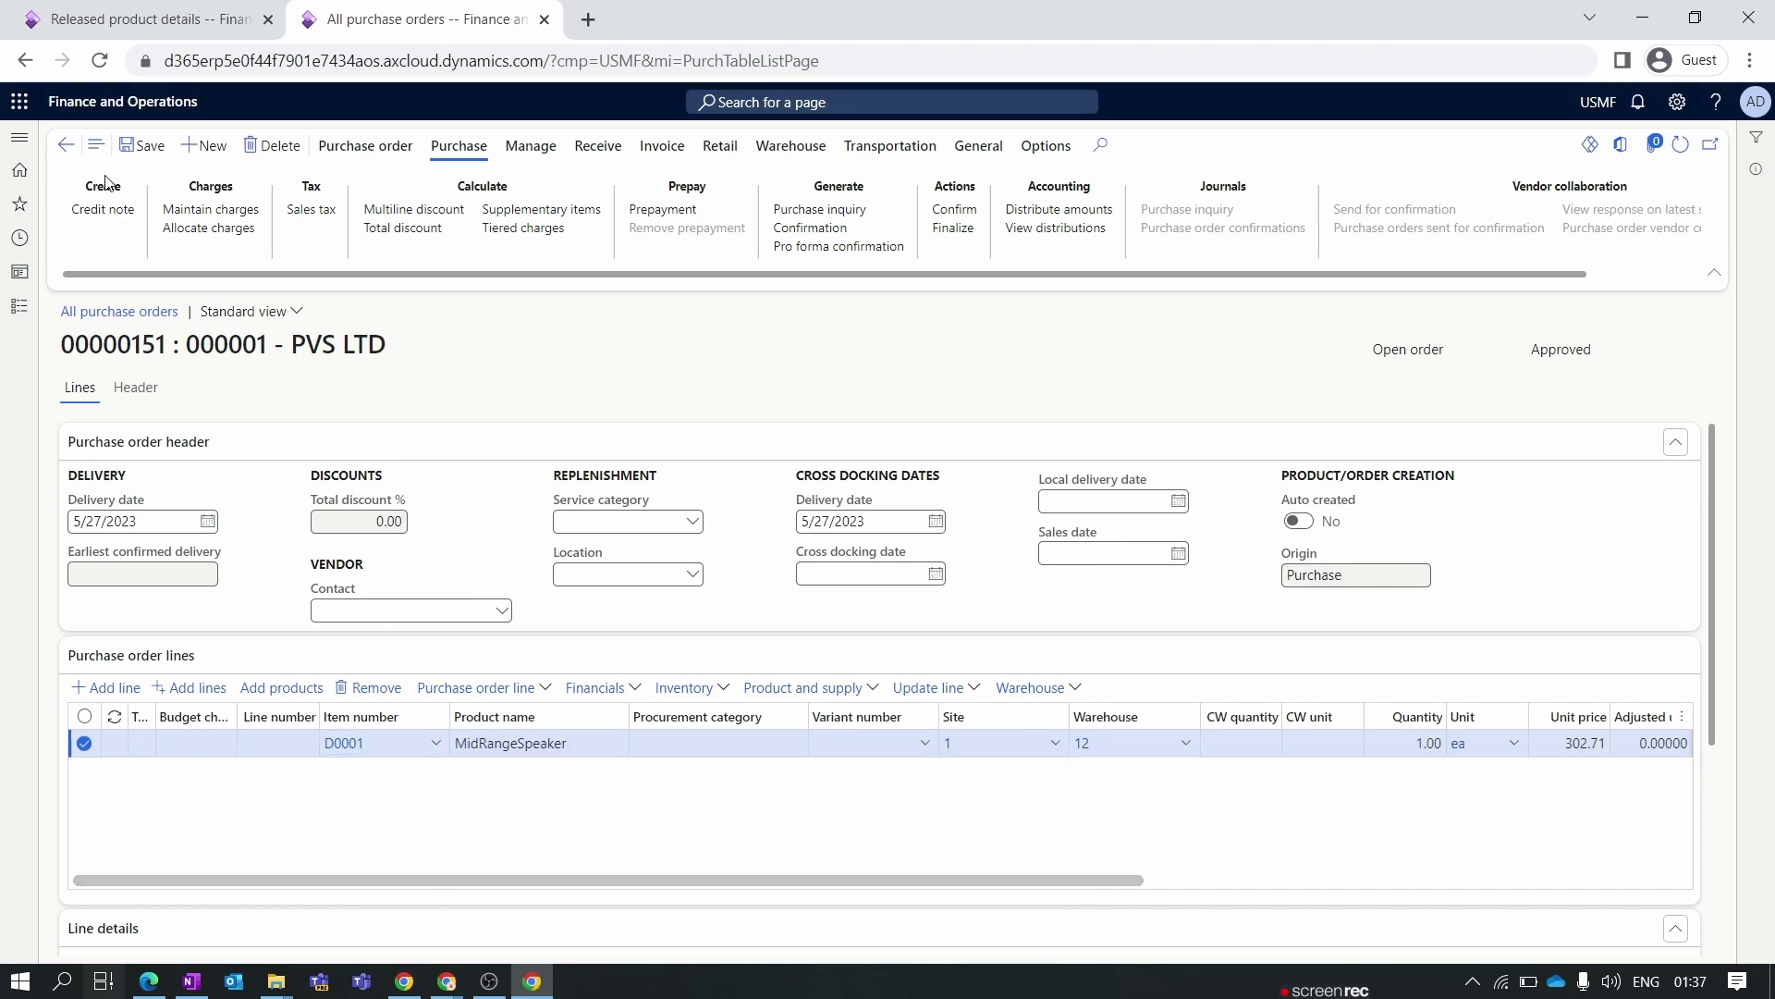
left_click(1281, 879)
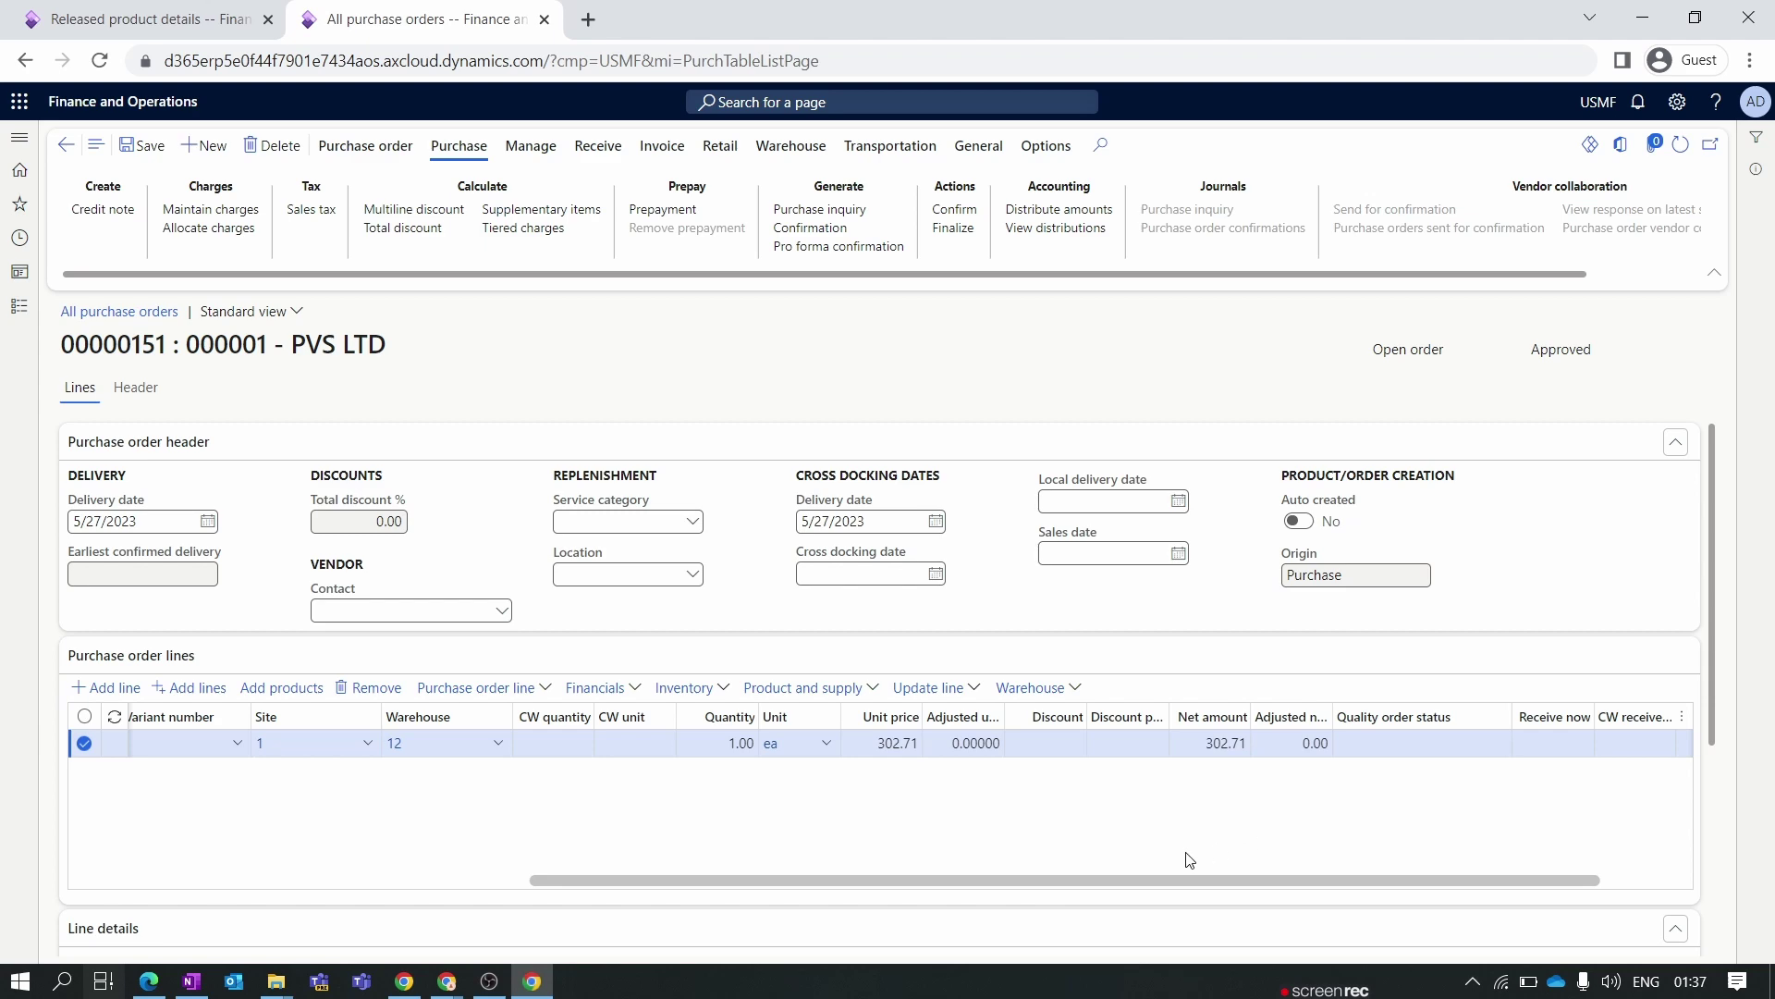
left_click(459, 148)
- Calculate the order's total discount and confirm Total discount % reads 50.00
left_click(418, 234)
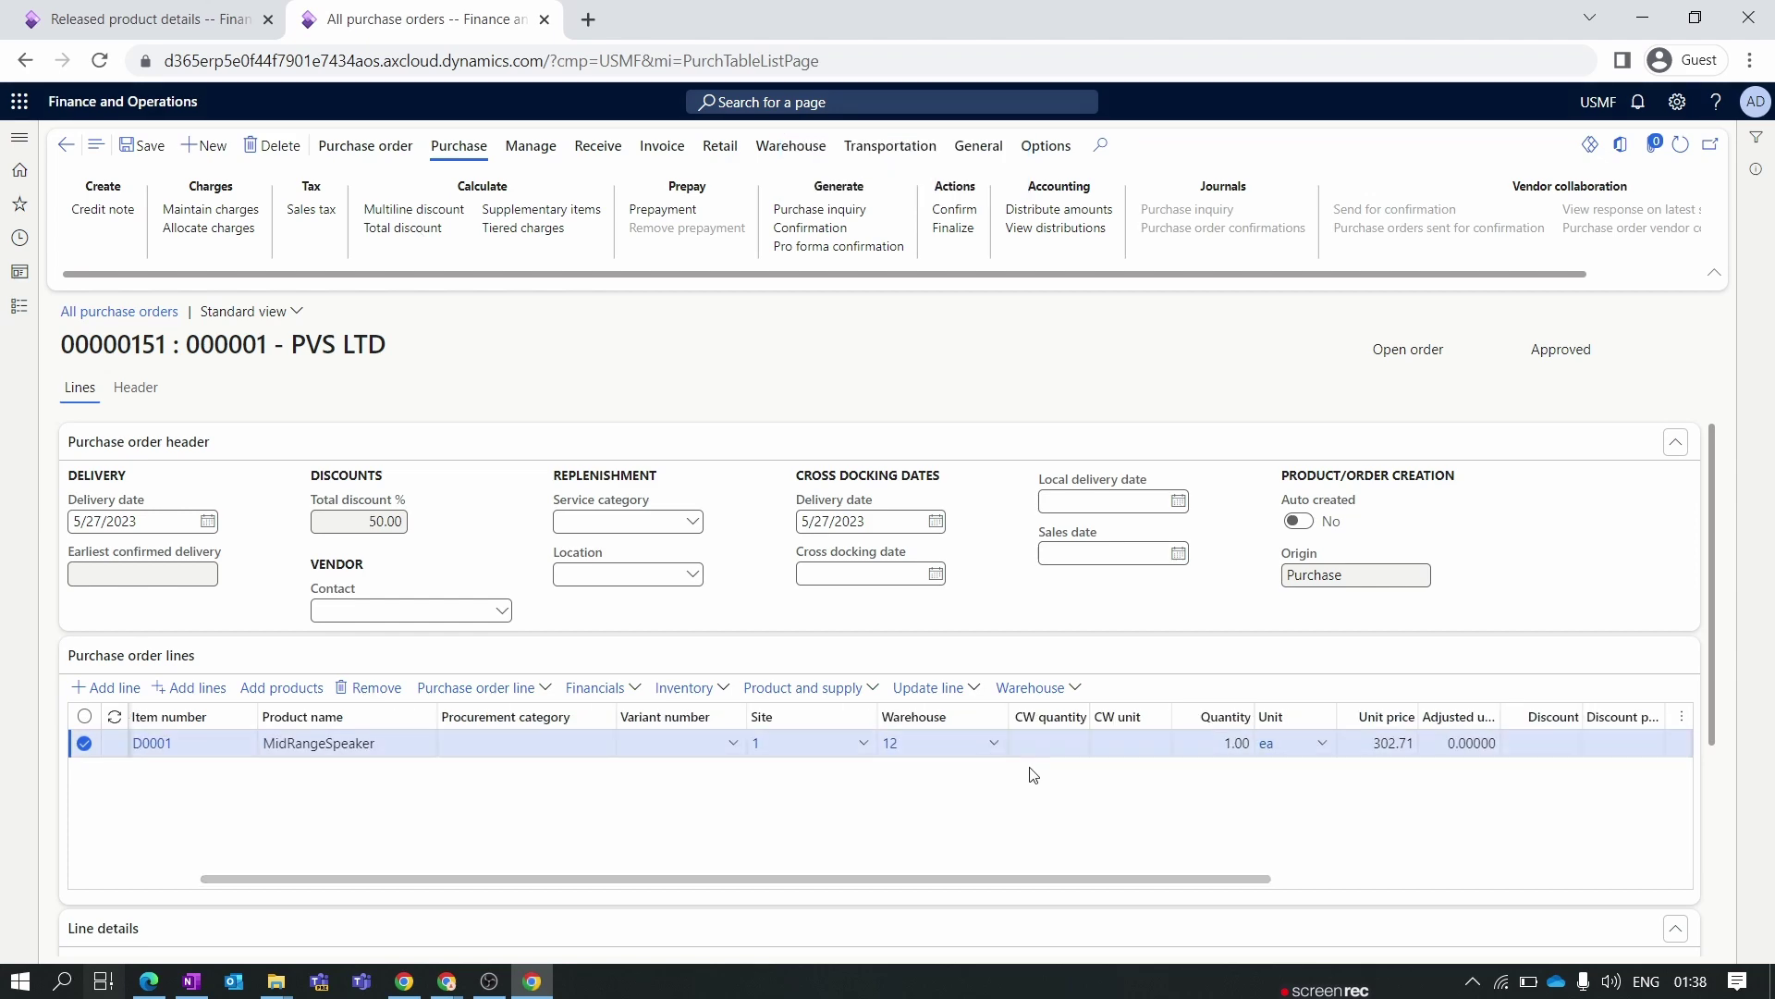
scroll(738, 873, "right", 5)
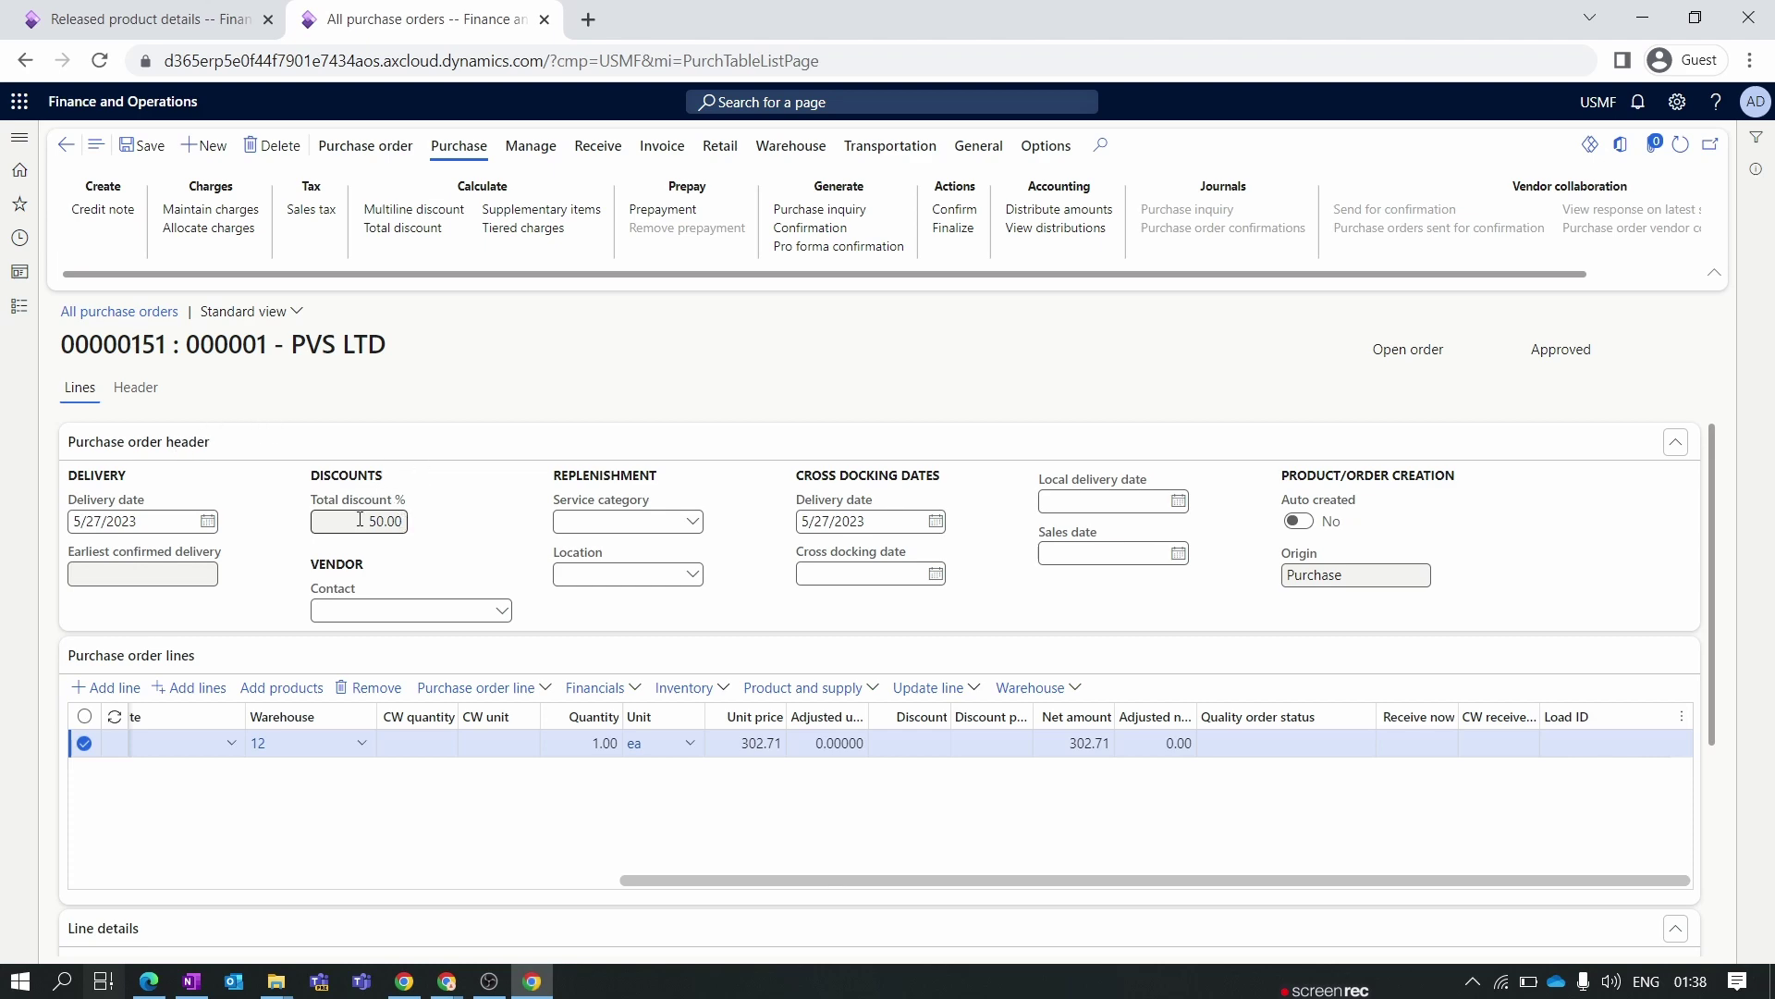
left_click(397, 521)
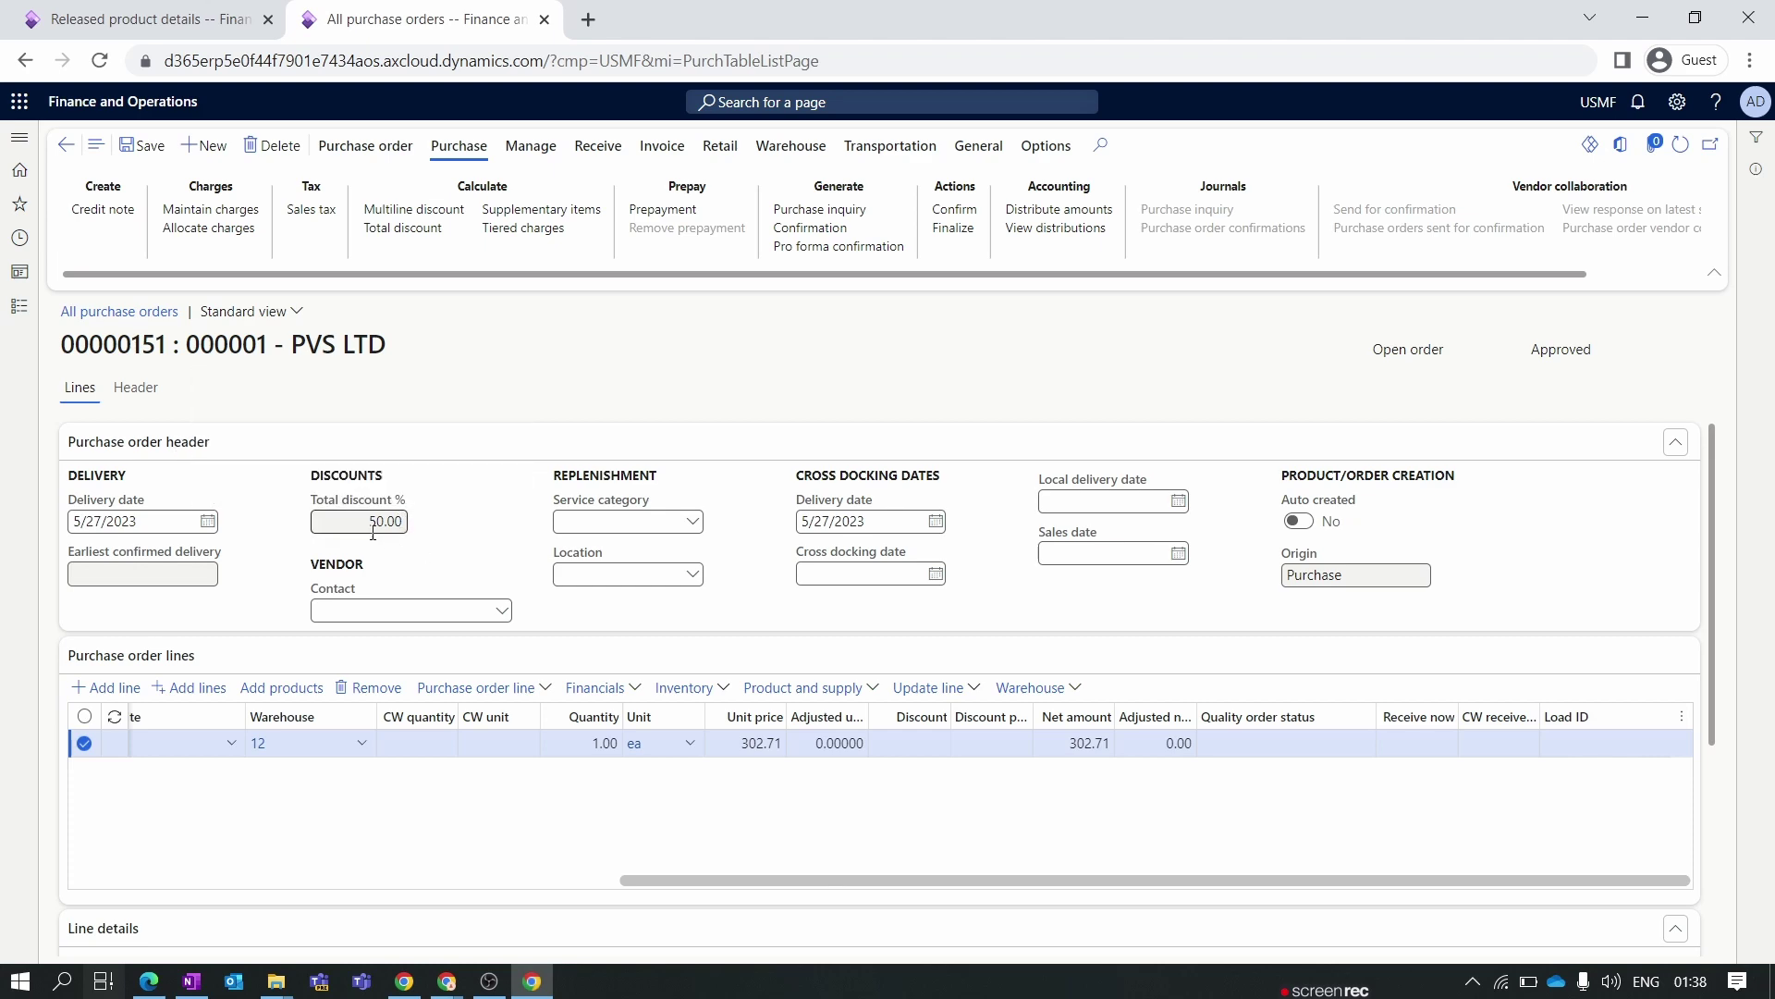
left_click(472, 535)
left_click(370, 147)
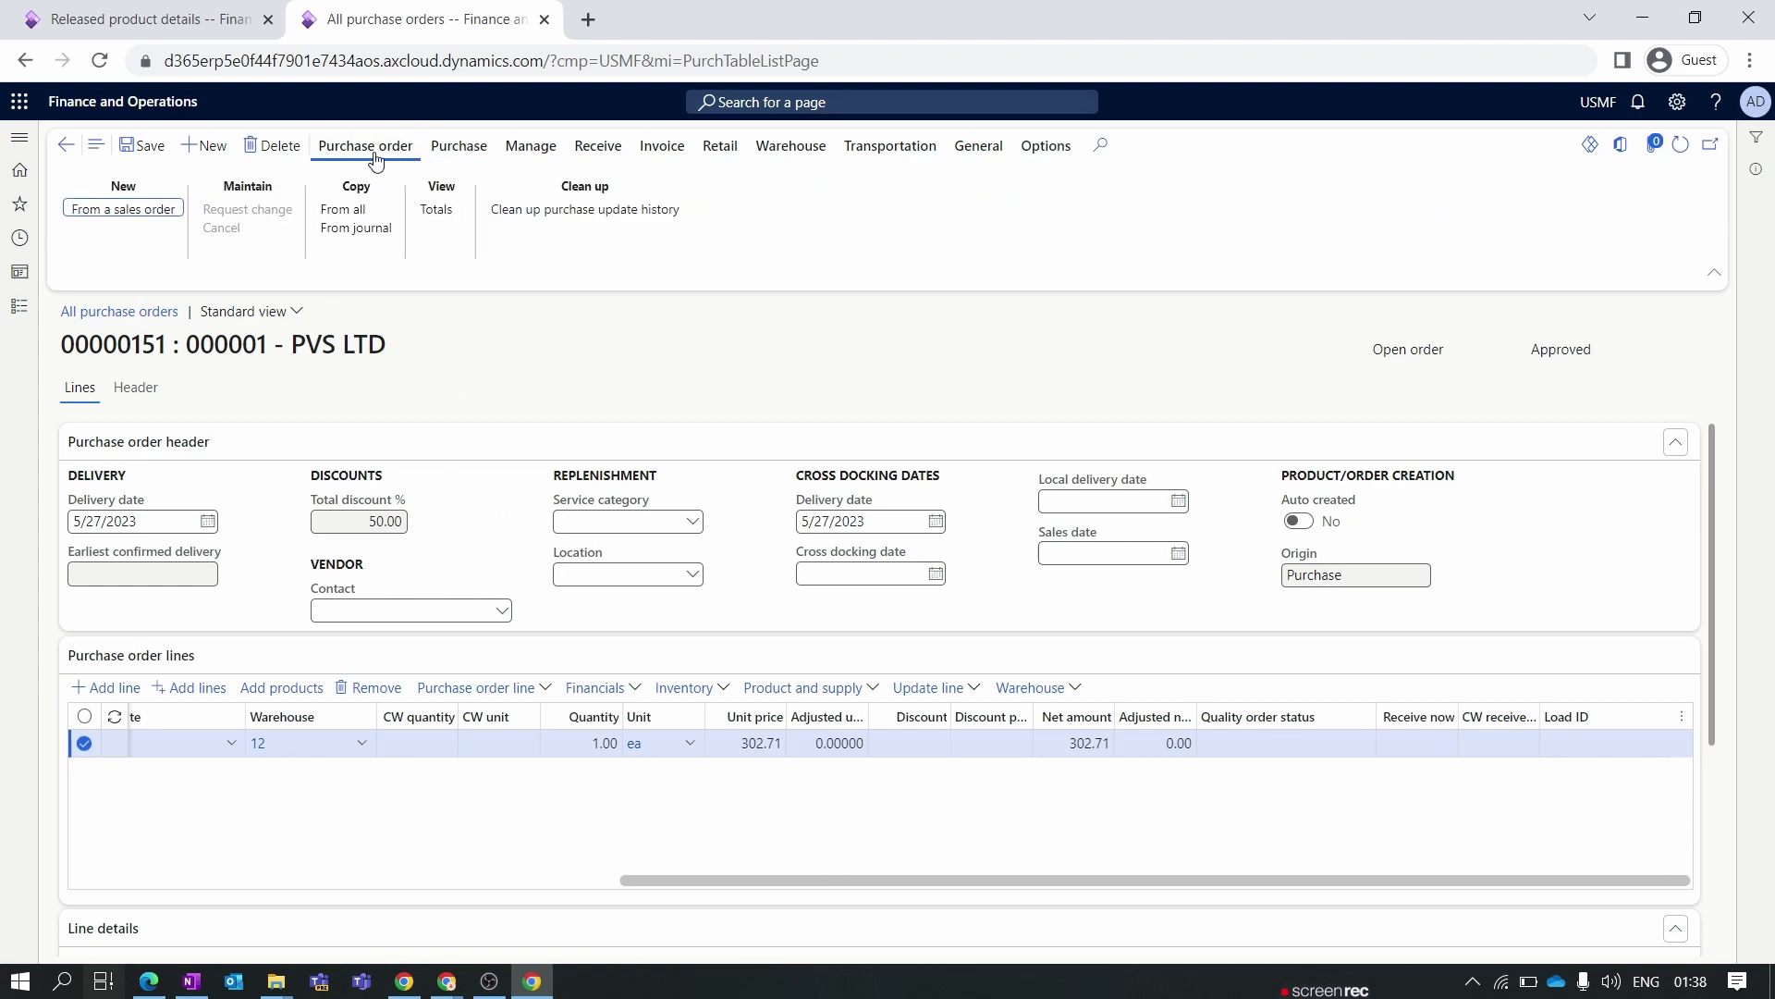
- Open the order Totals and select the 151.36 total discount value
left_click(442, 209)
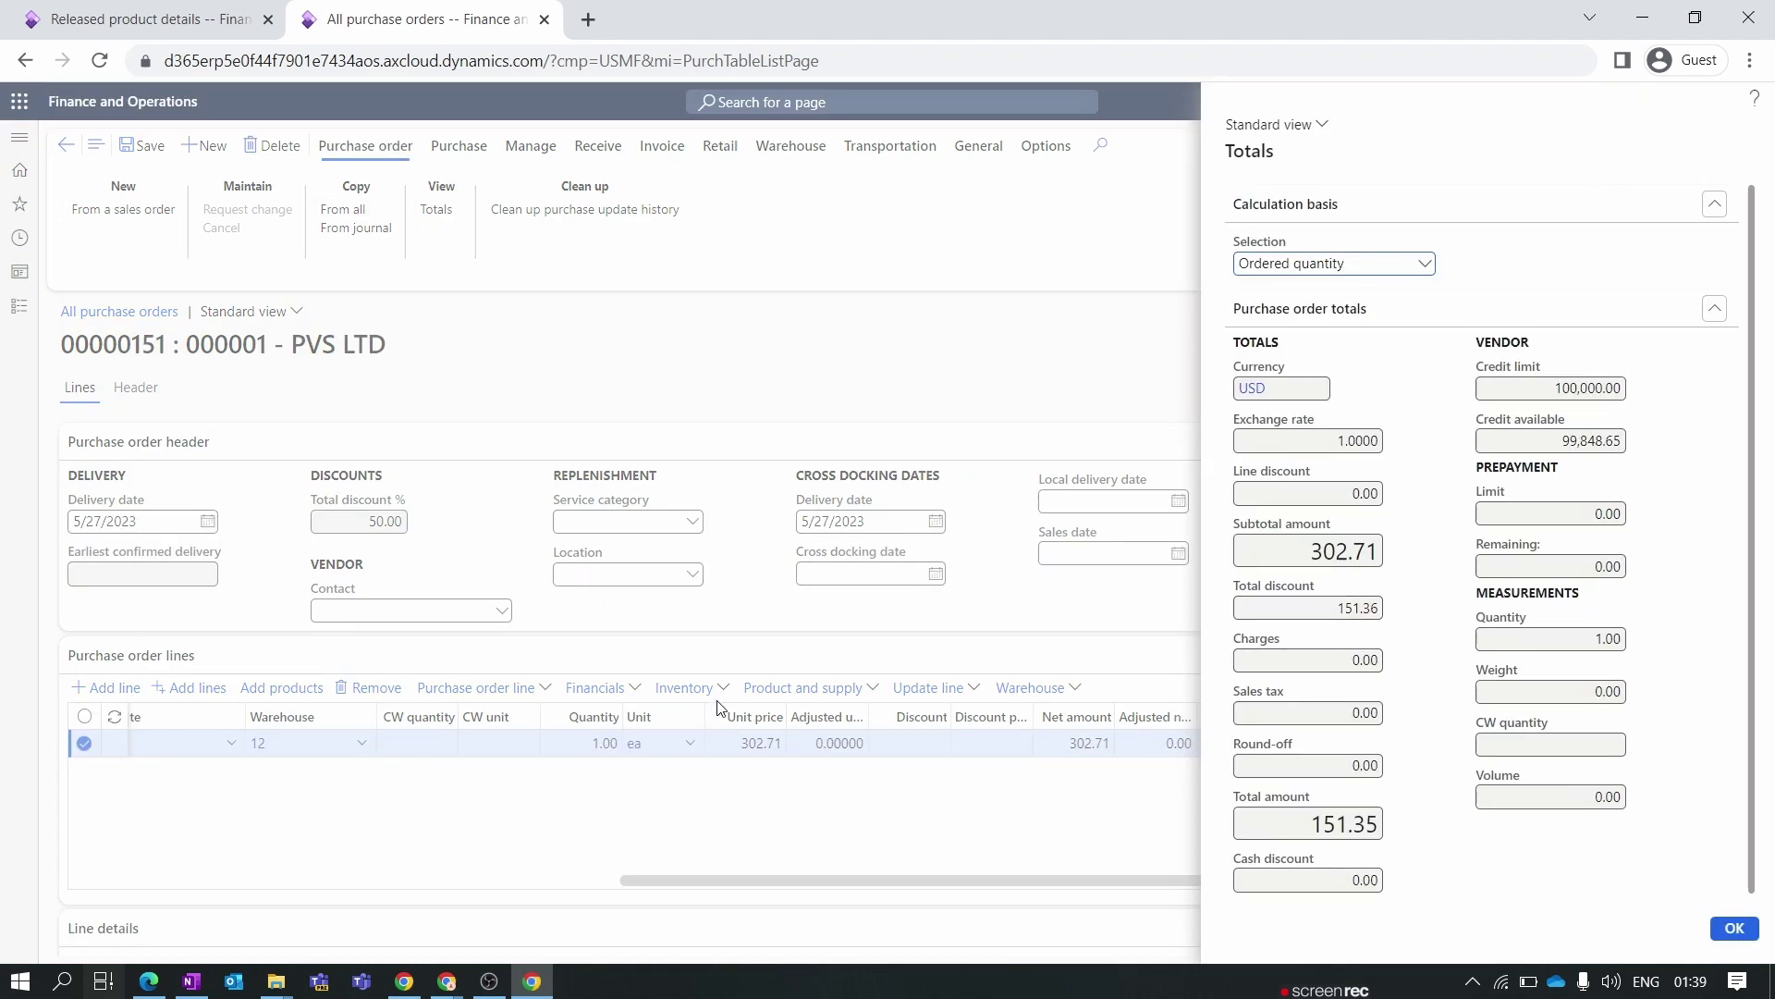
left_click_drag(1338, 608, 1382, 610)
left_click(1340, 614)
double_click(1340, 614)
- Confirm the line discount in the Totals pane is 0.00, then close the totals
left_click(1353, 494)
left_click(1353, 494)
left_click(1106, 829)
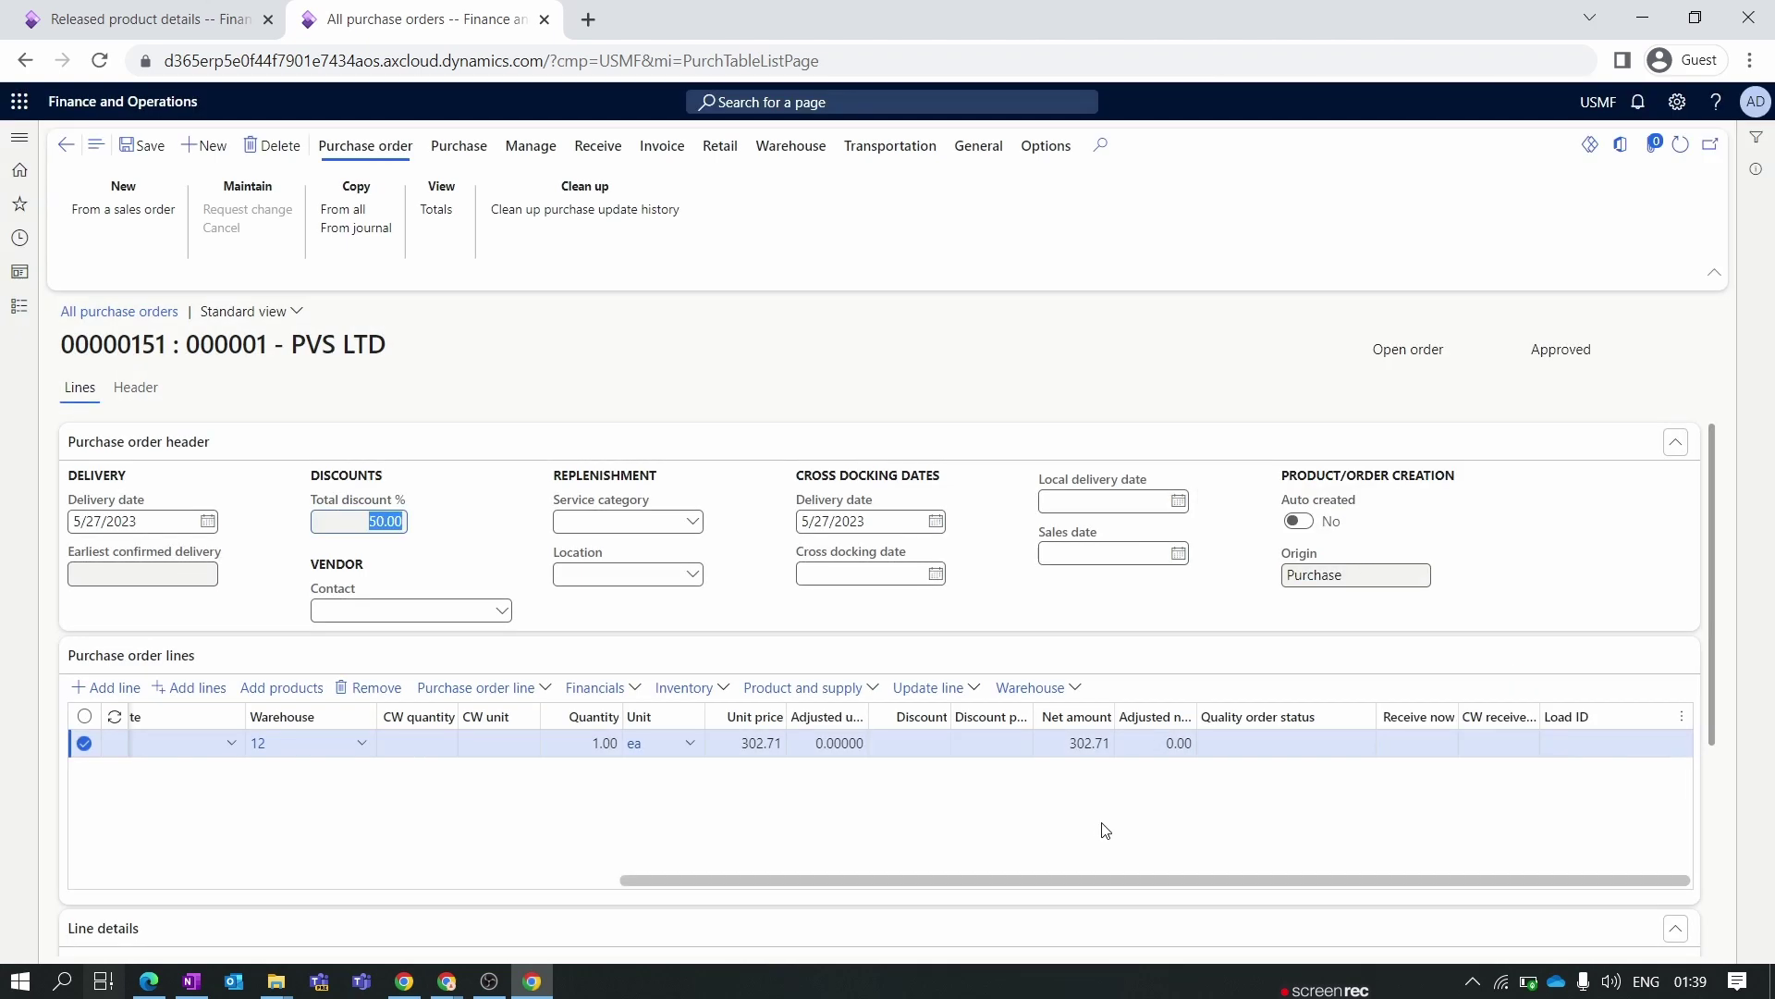